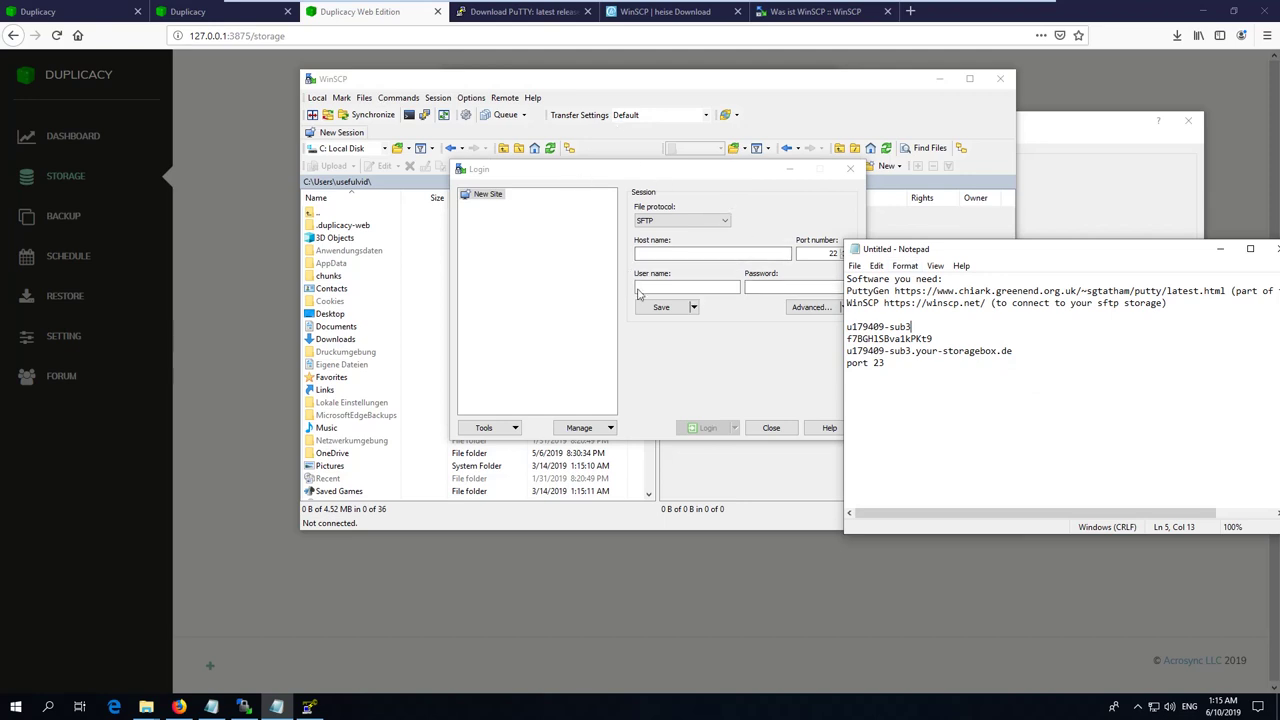
Log in to the storage box over SFTP on port 23 using the host address from the notes
left_click_drag(1028, 349, 838, 349)
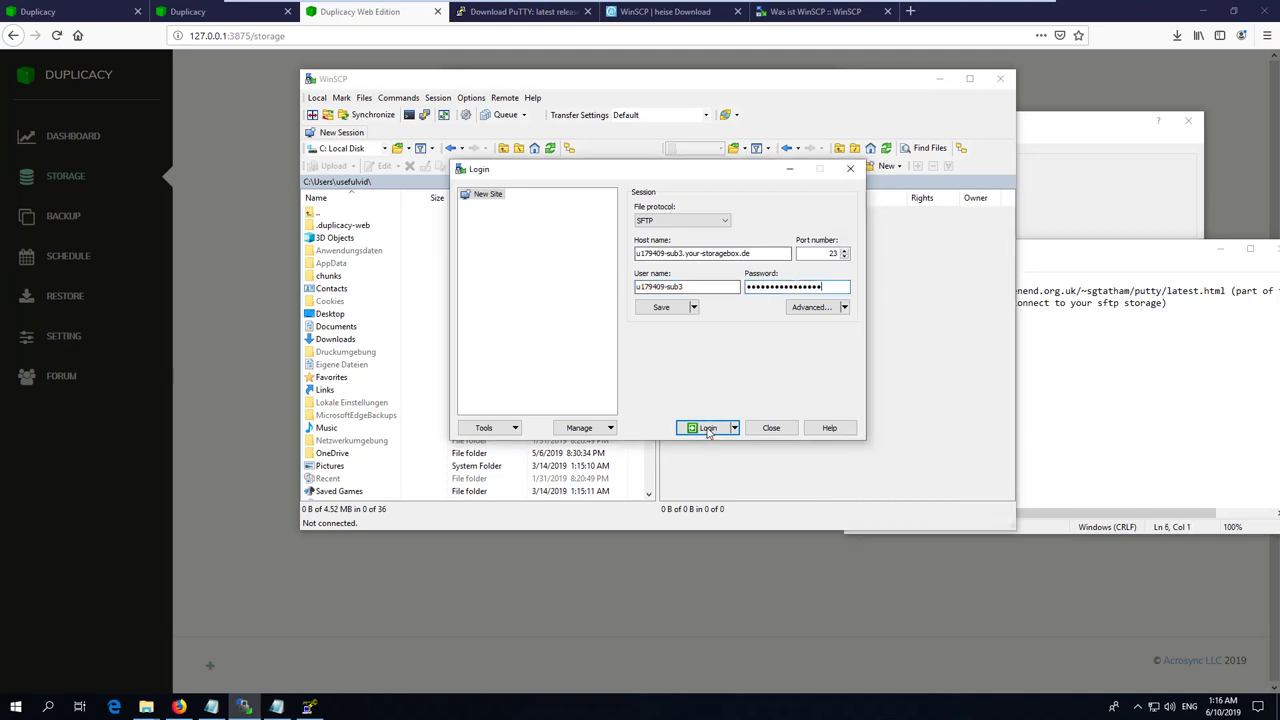
left_click(707, 429)
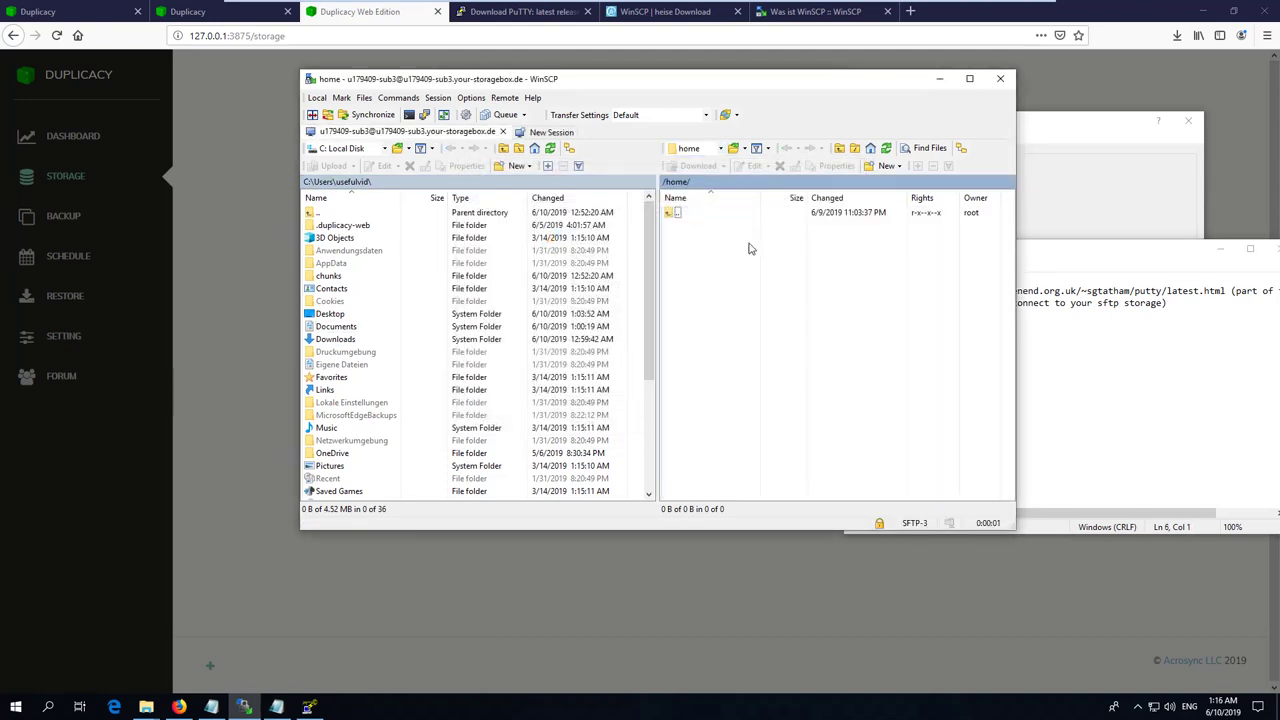
Review the Panels settings in WinSCP Preferences and accept them
left_click(472, 100)
left_click(502, 219)
left_click(497, 238)
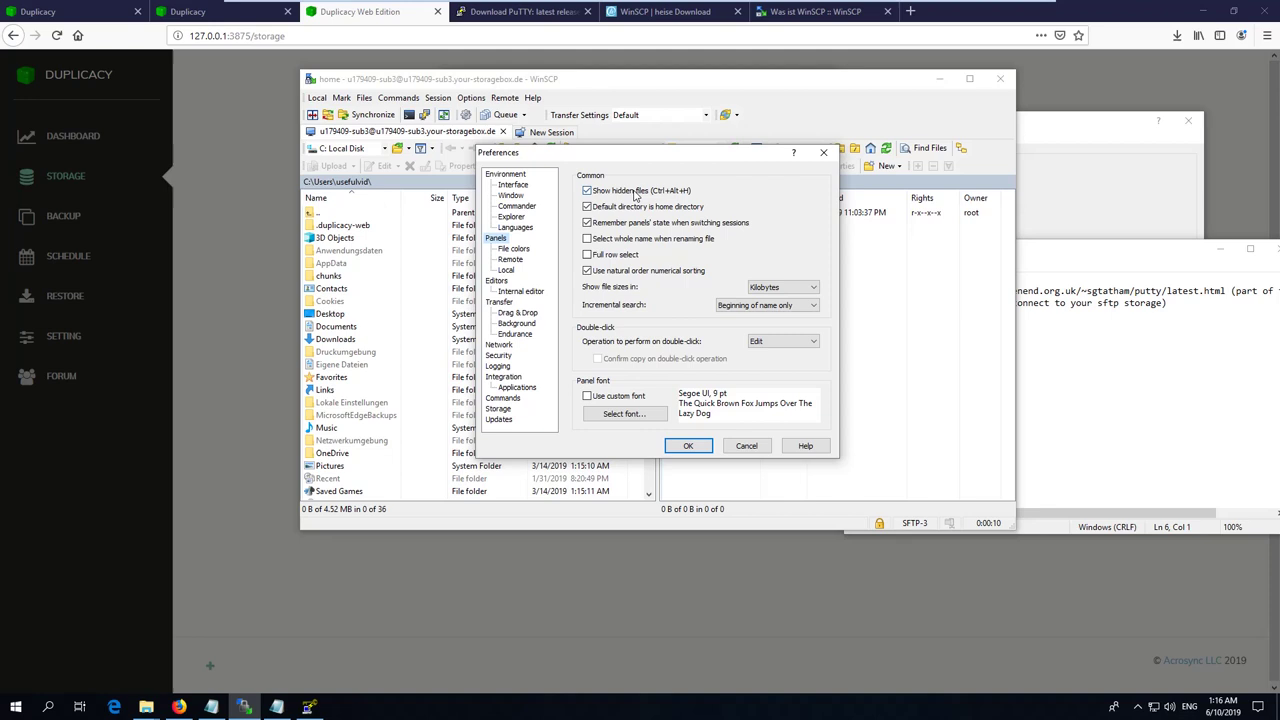
left_click(688, 446)
Create a .ssh folder in the remote home directory and open it
right_click(715, 263)
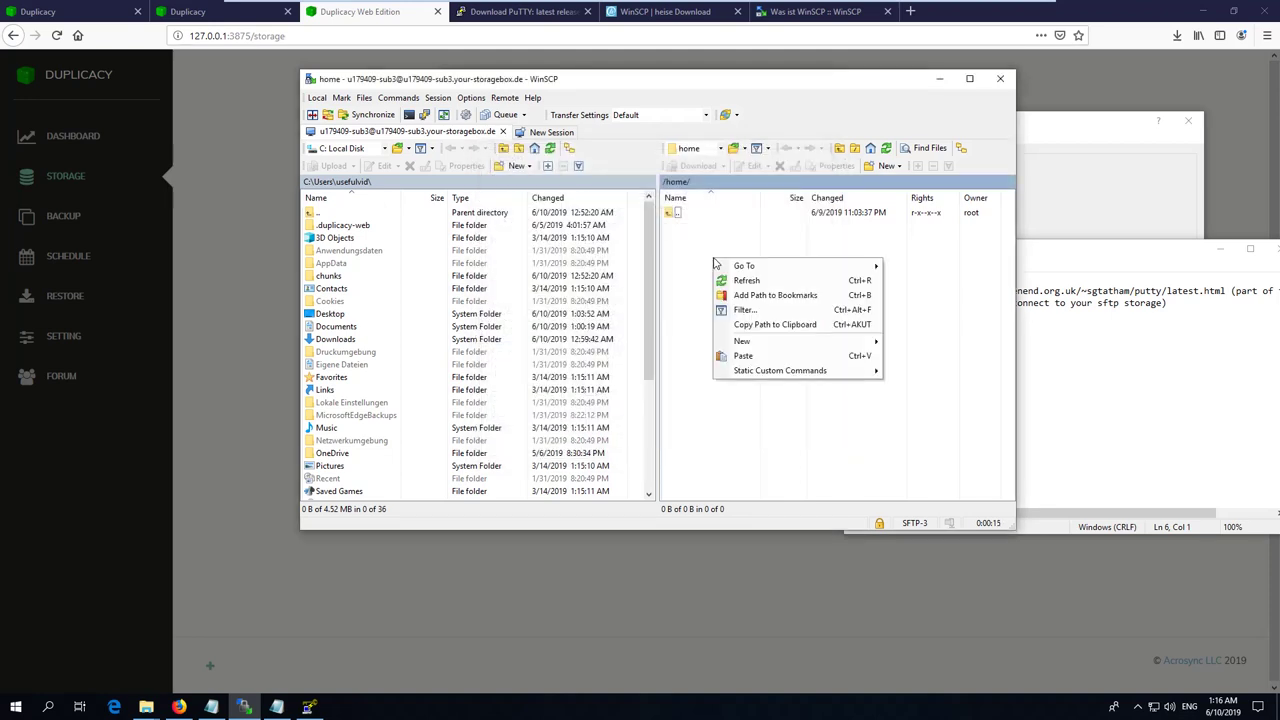
mouse_move(742, 341)
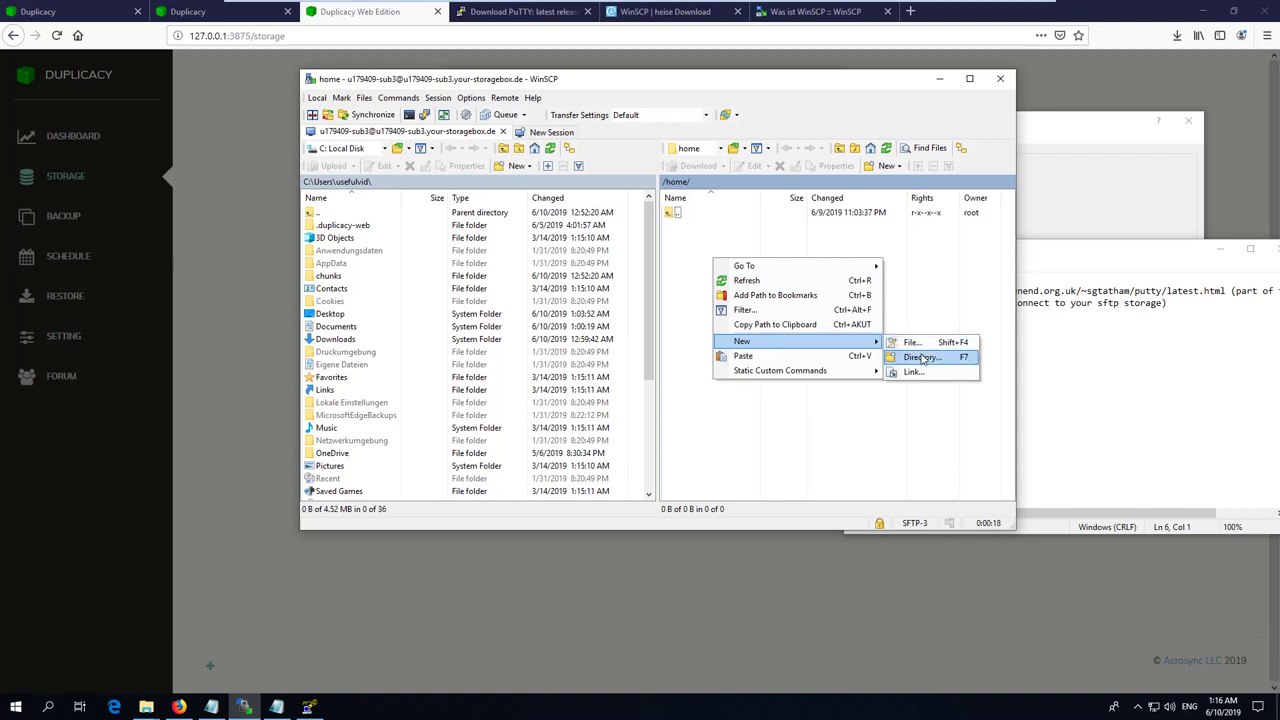
left_click(922, 358)
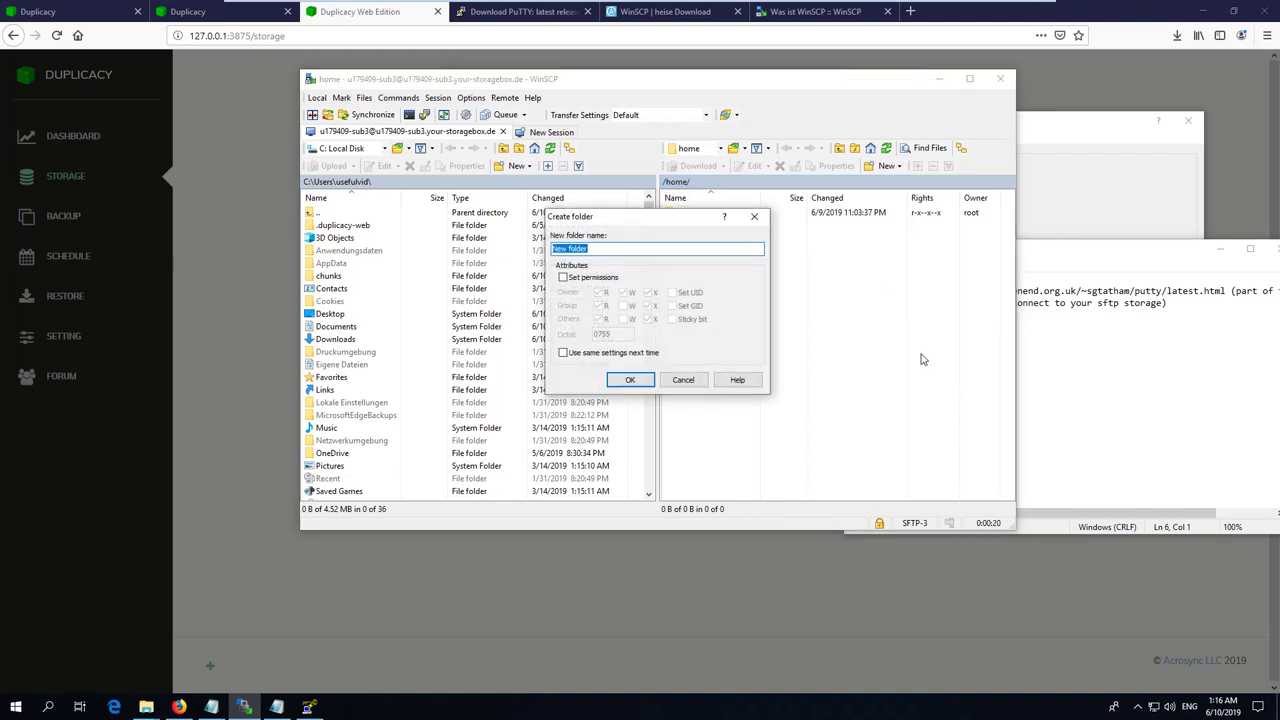
type(".ssh")
left_click(630, 380)
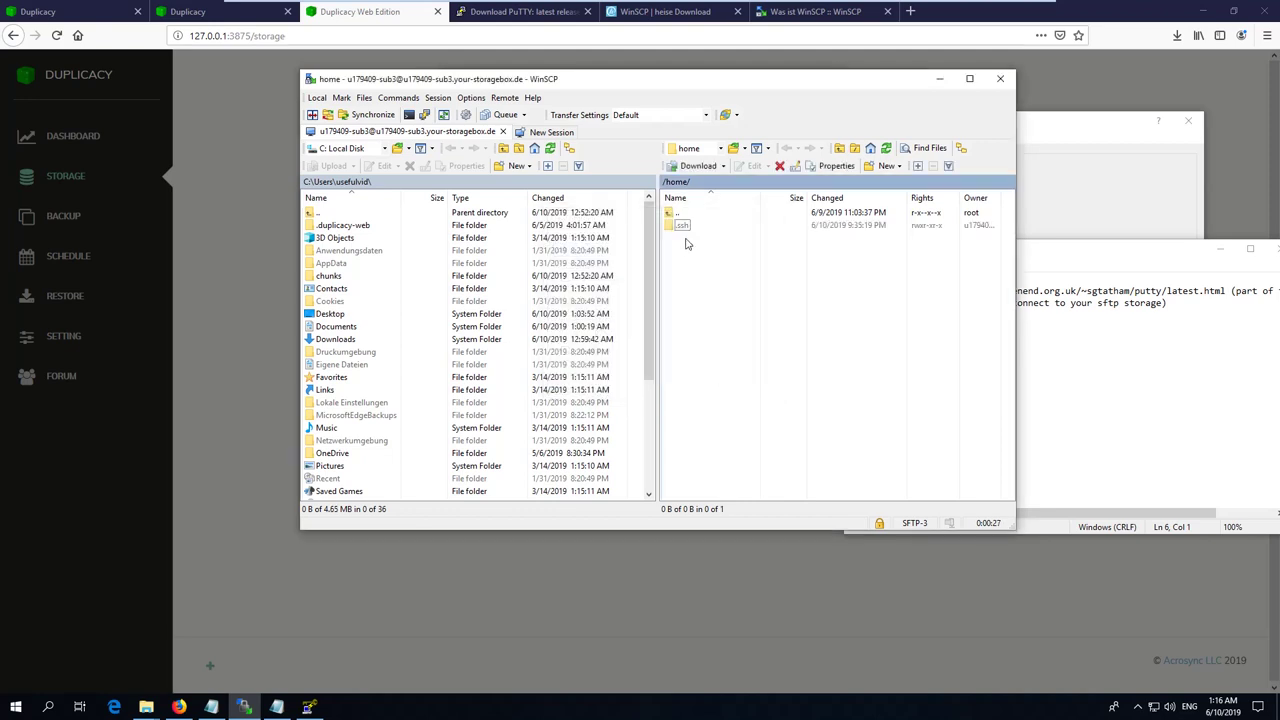
double_click(680, 225)
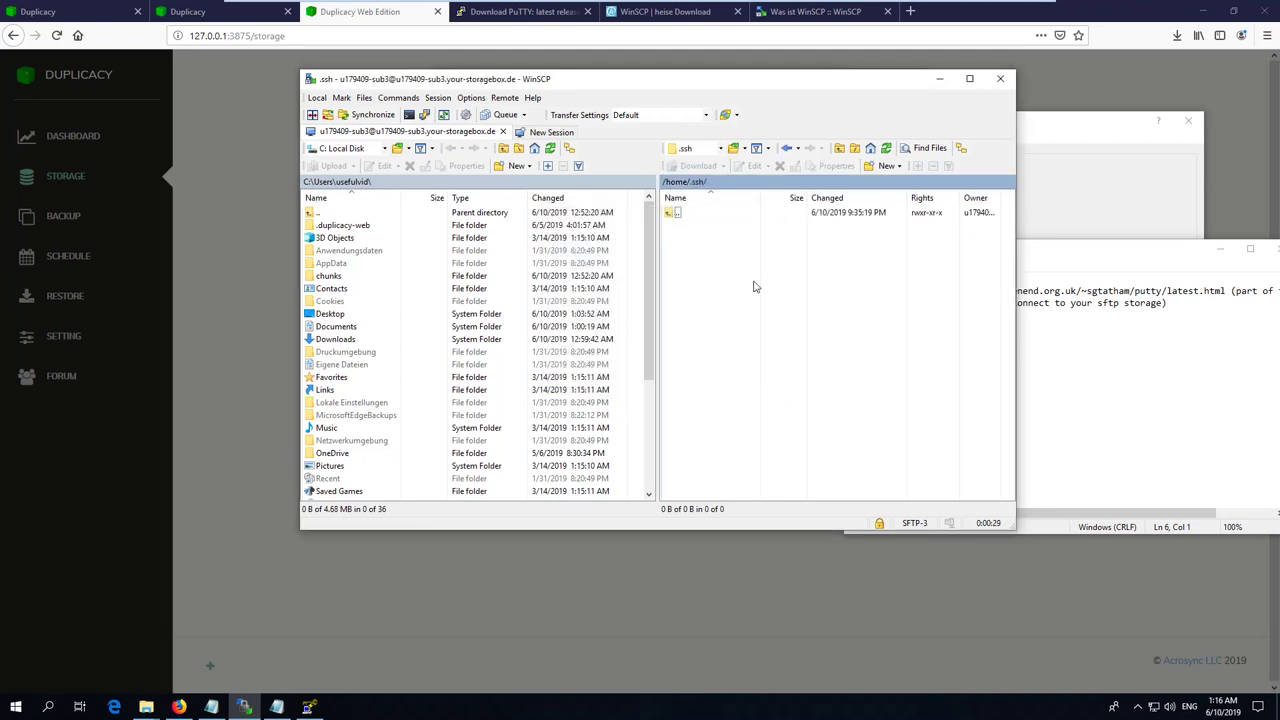
Generate a new ECDSA nistp256 key pair in PuTTYgen
left_click(310, 707)
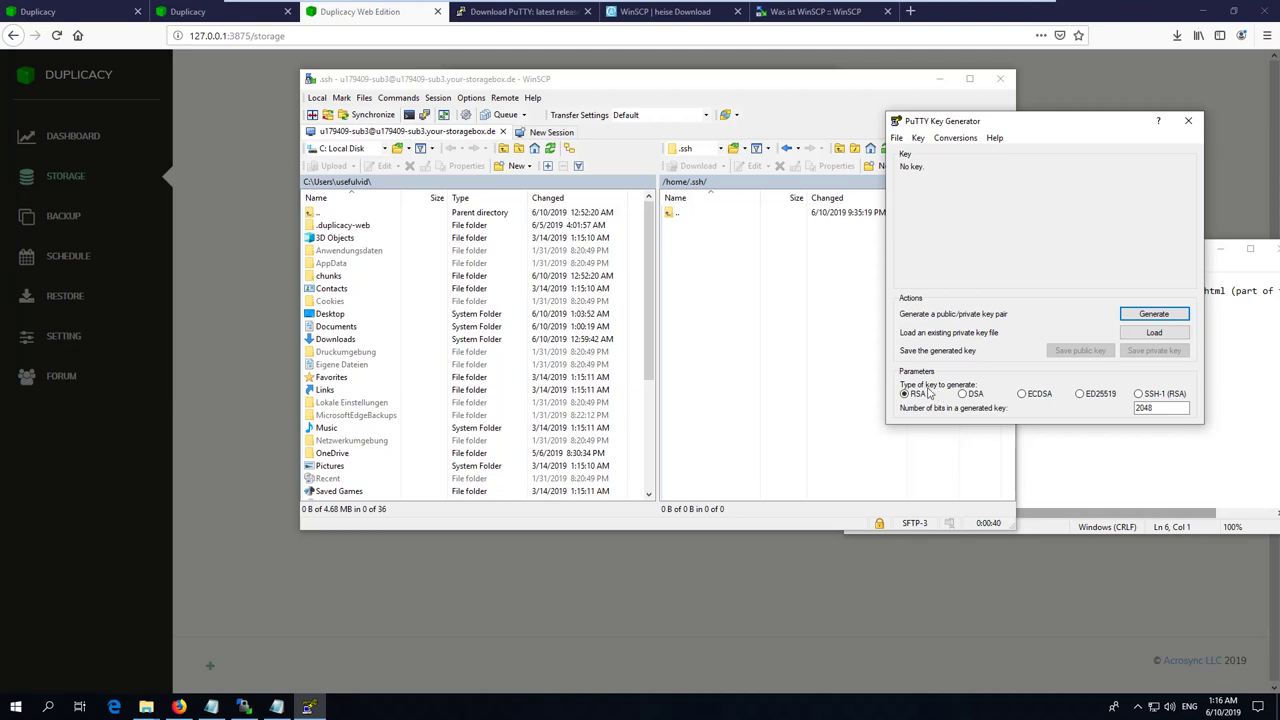
left_click(1030, 398)
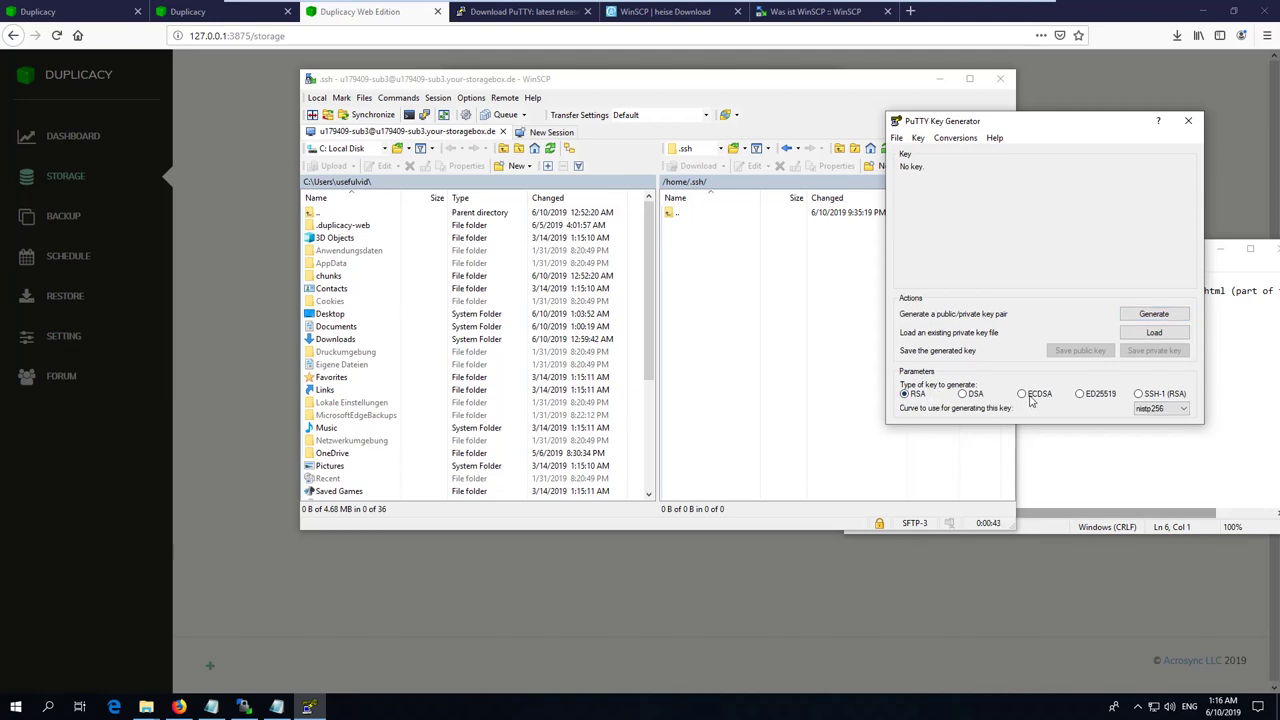
left_click(1154, 314)
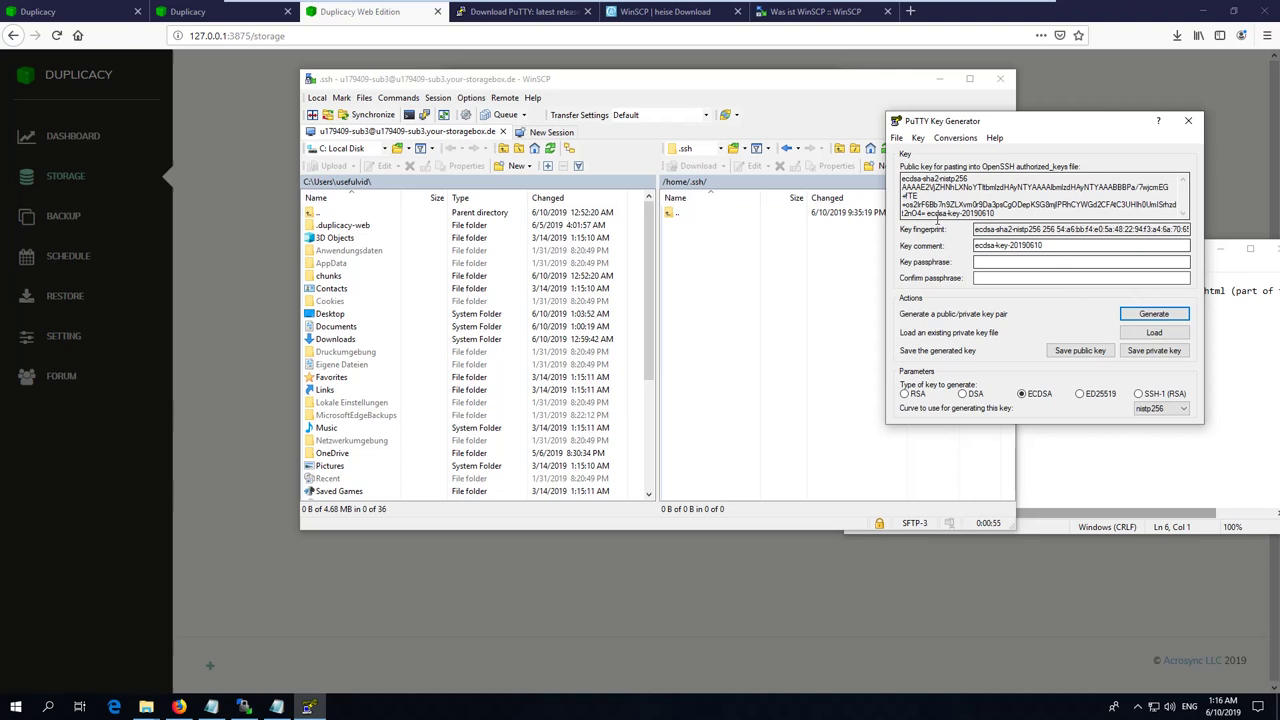
Protect the new key with a passphrase, entered and confirmed
left_click(1027, 261)
key("ctrl+v")
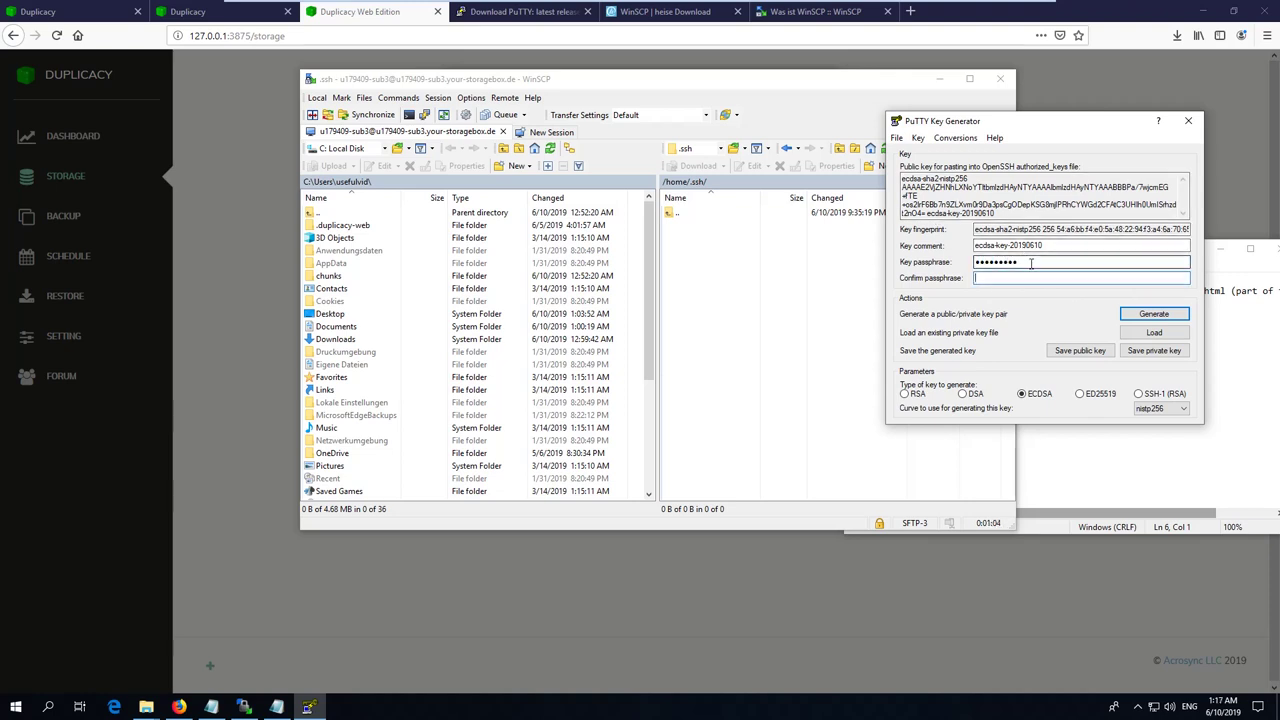
key("Tab")
key("ctrl+v")
left_click(955, 138)
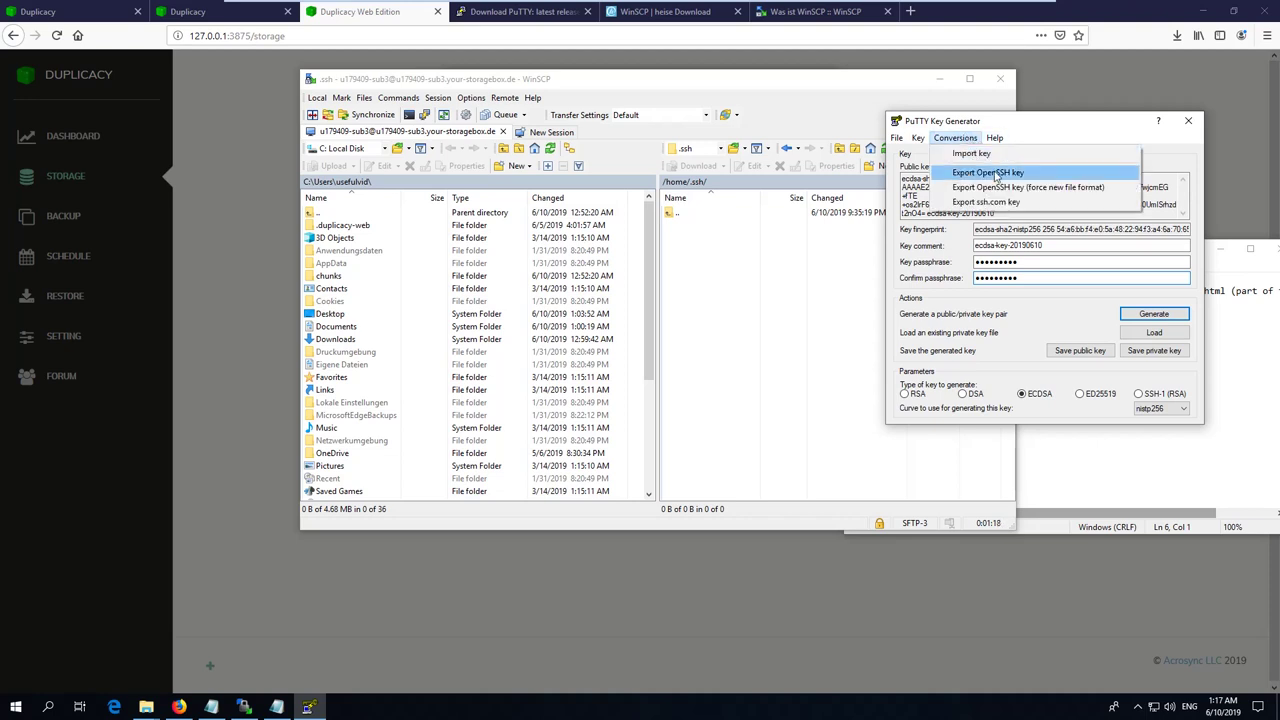
Export the private key in OpenSSH format as 'private key' in Desktop\key, then select the public key text
left_click(995, 175)
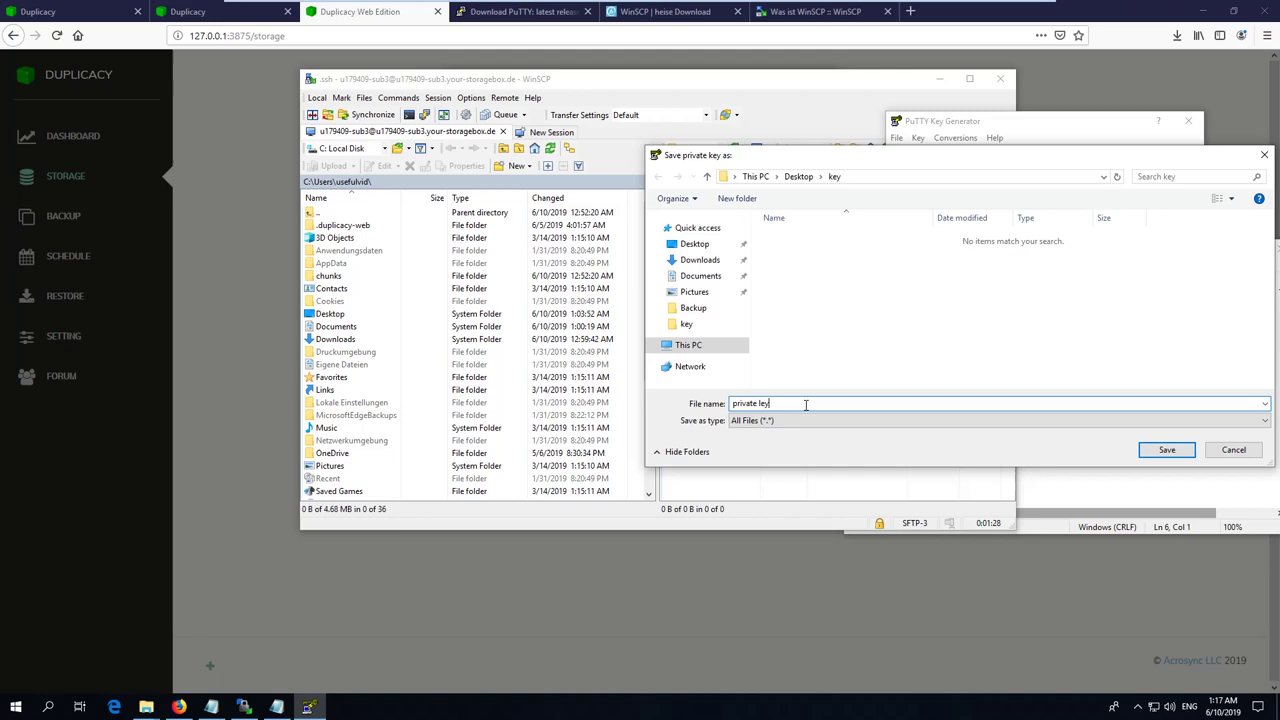
key("Return")
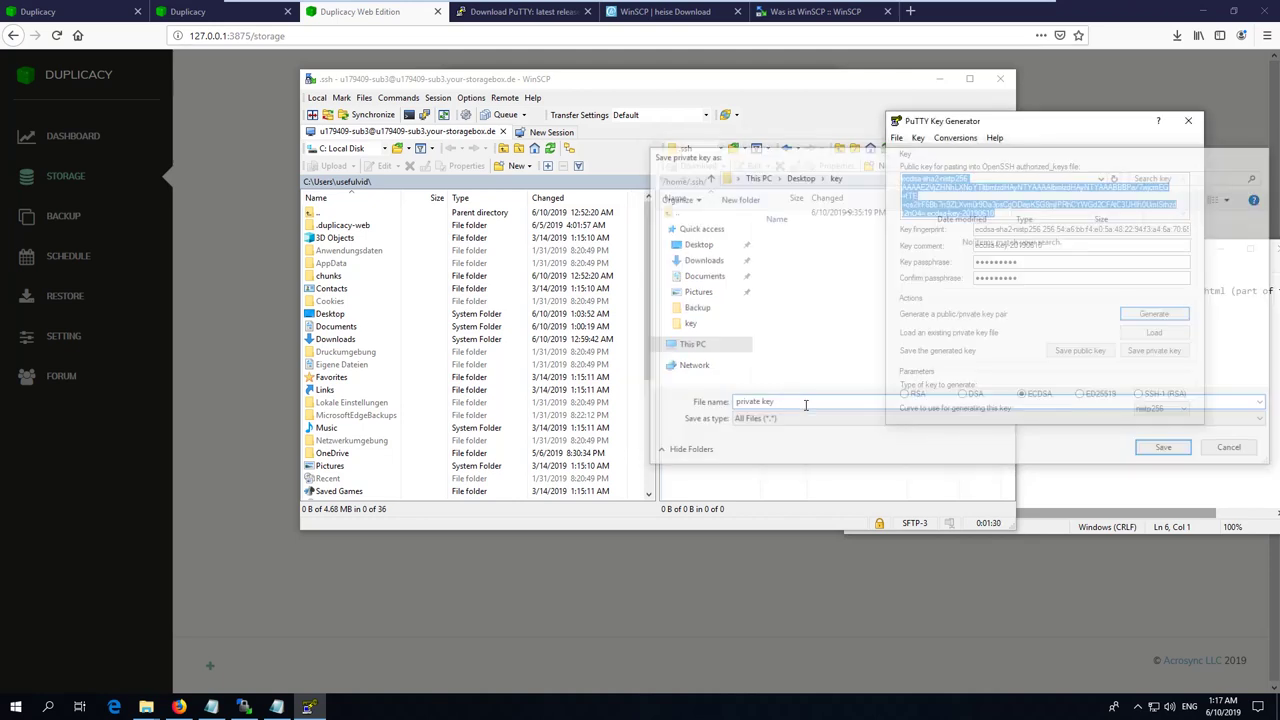
left_click_drag(902, 179, 1175, 303)
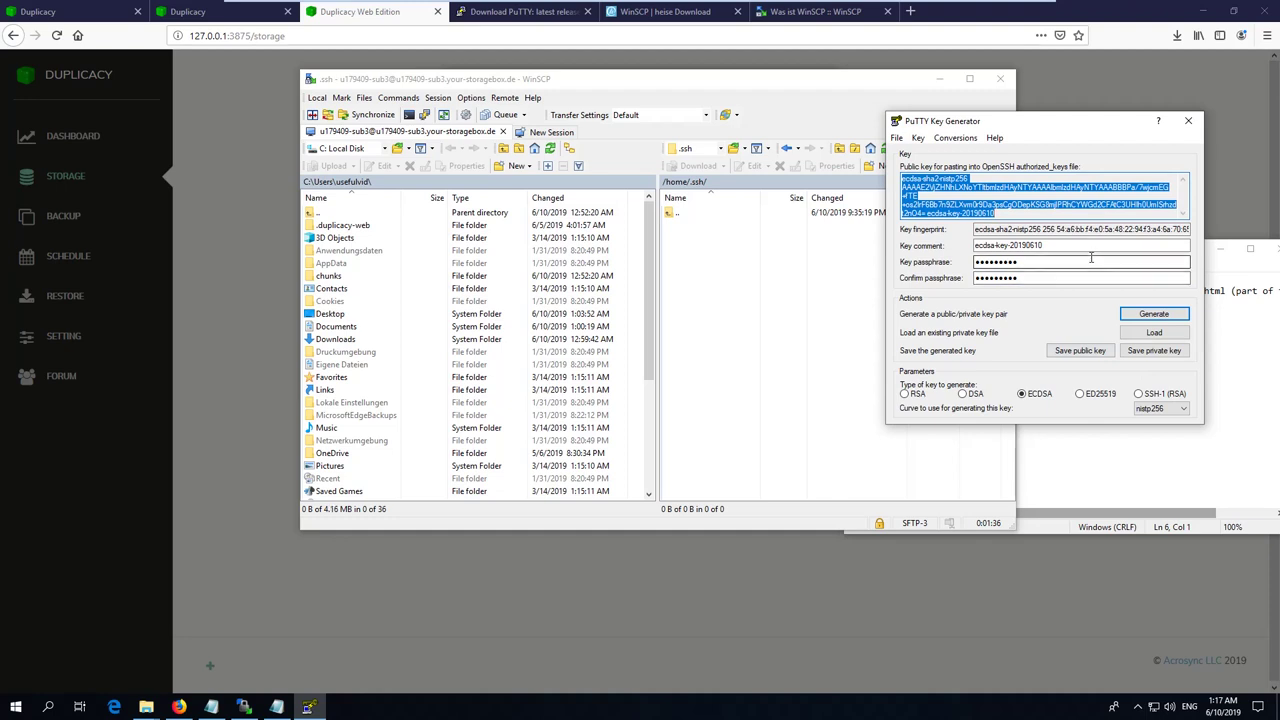
Create a remote authorized_keys file in .ssh containing the pasted public key and save it
left_click(693, 280)
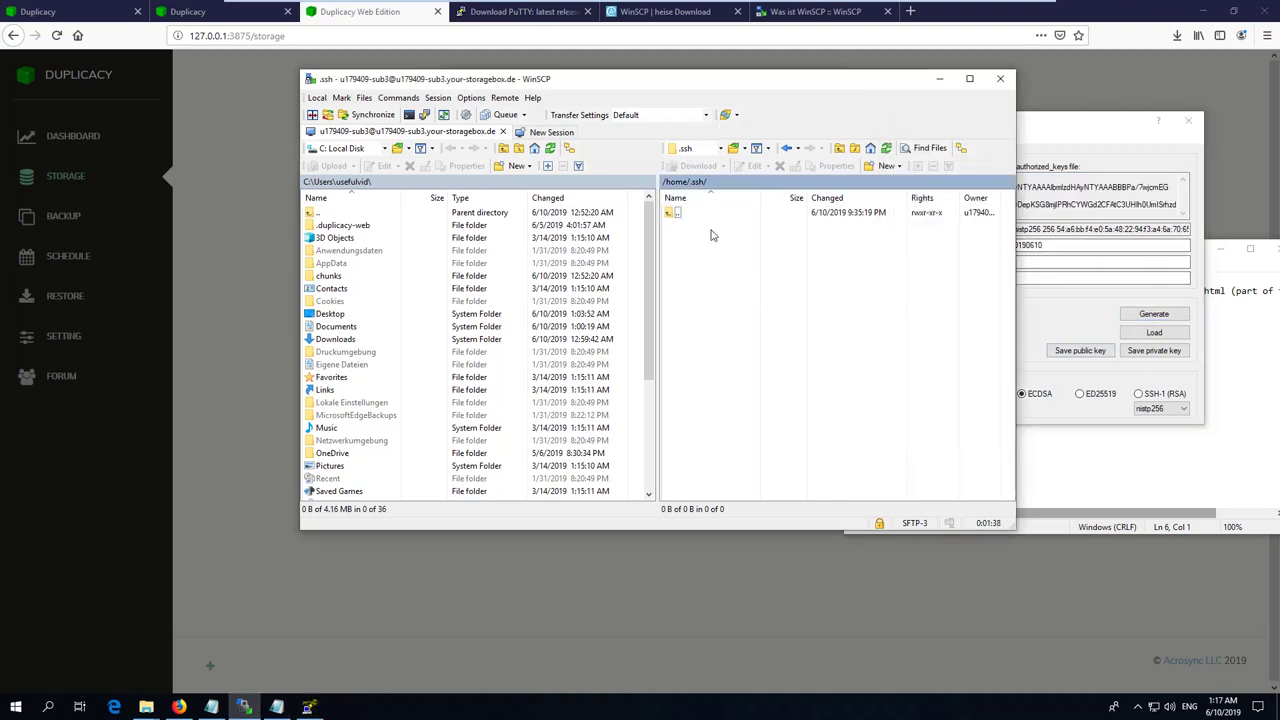
right_click(701, 251)
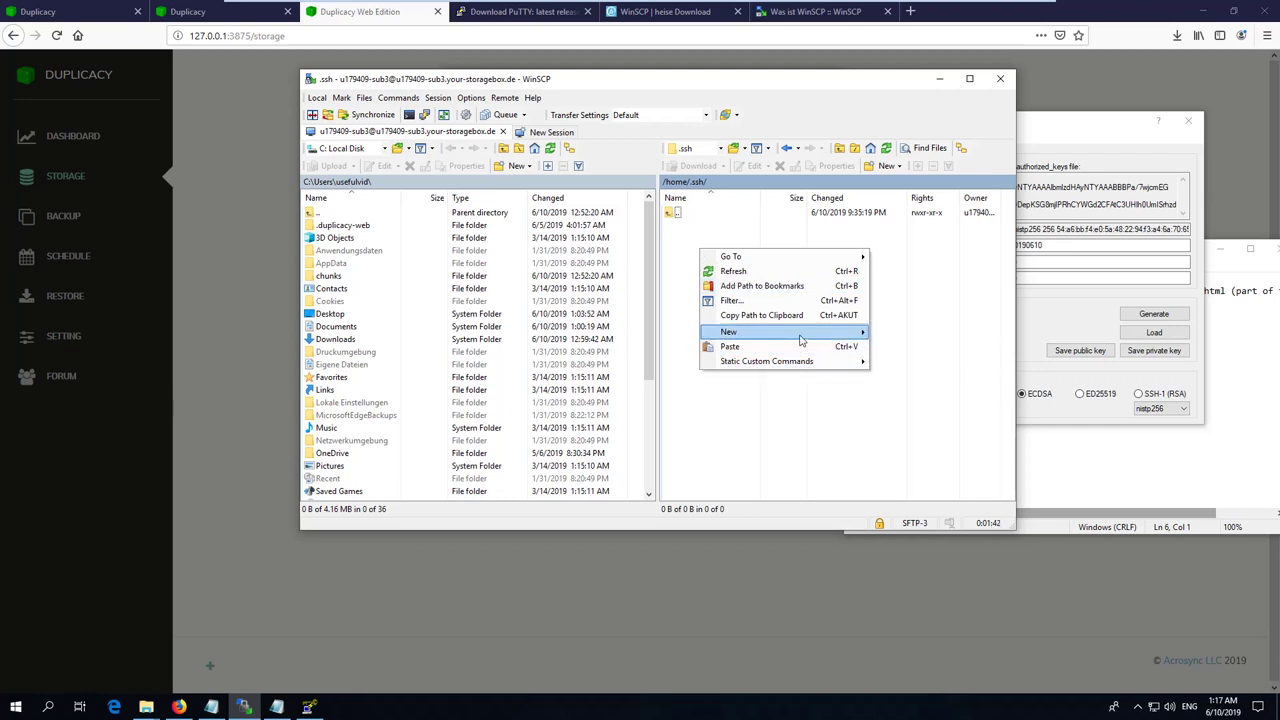
mouse_move(780, 331)
left_click(912, 333)
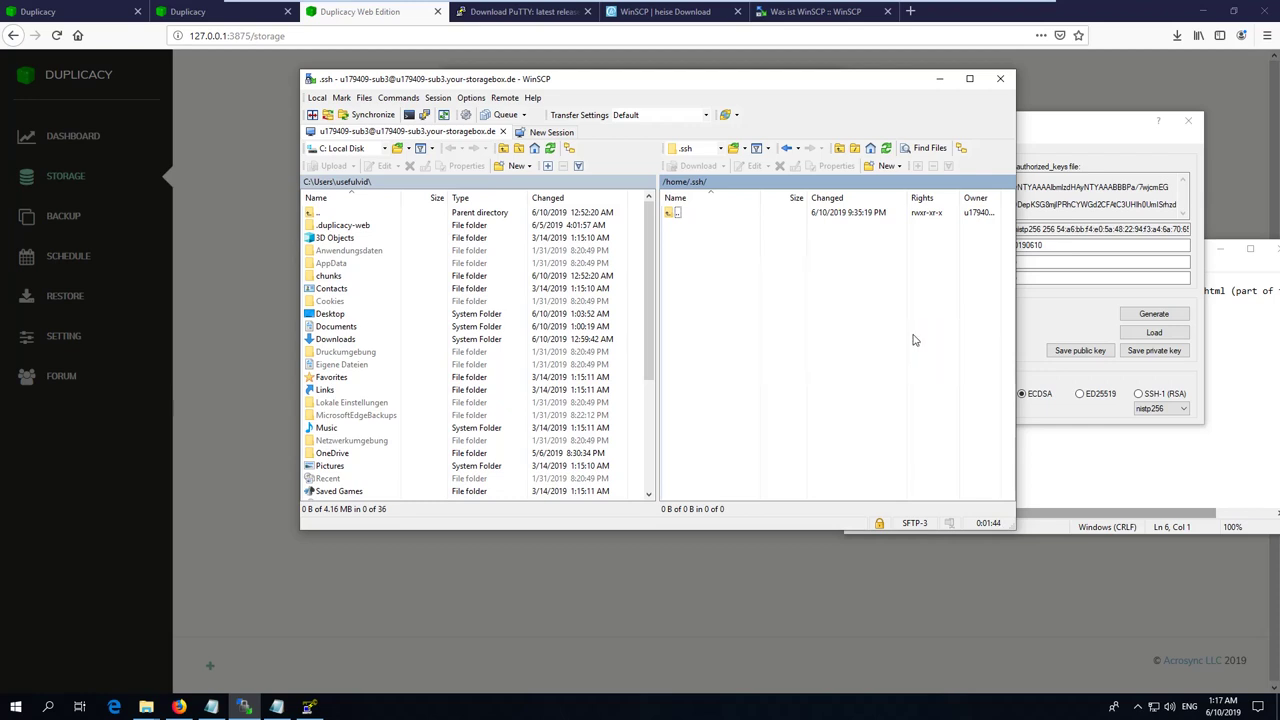
type("a")
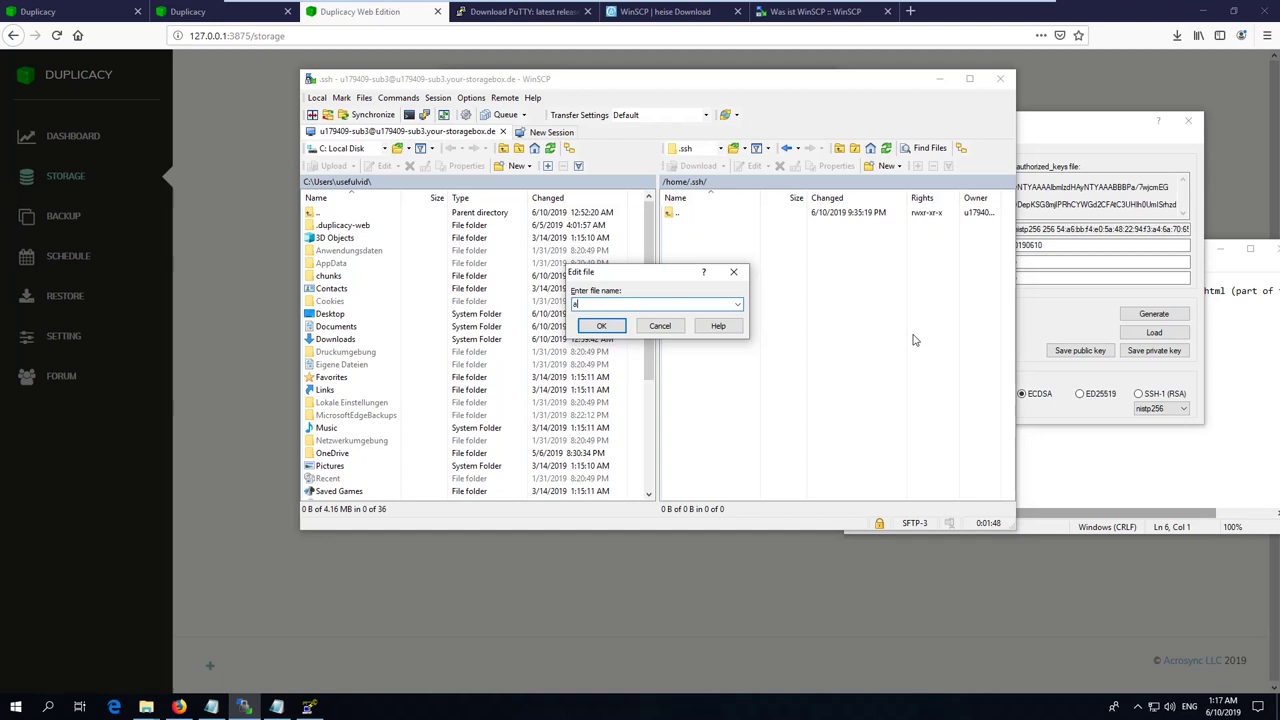
type("uthorized_keys")
key("Return")
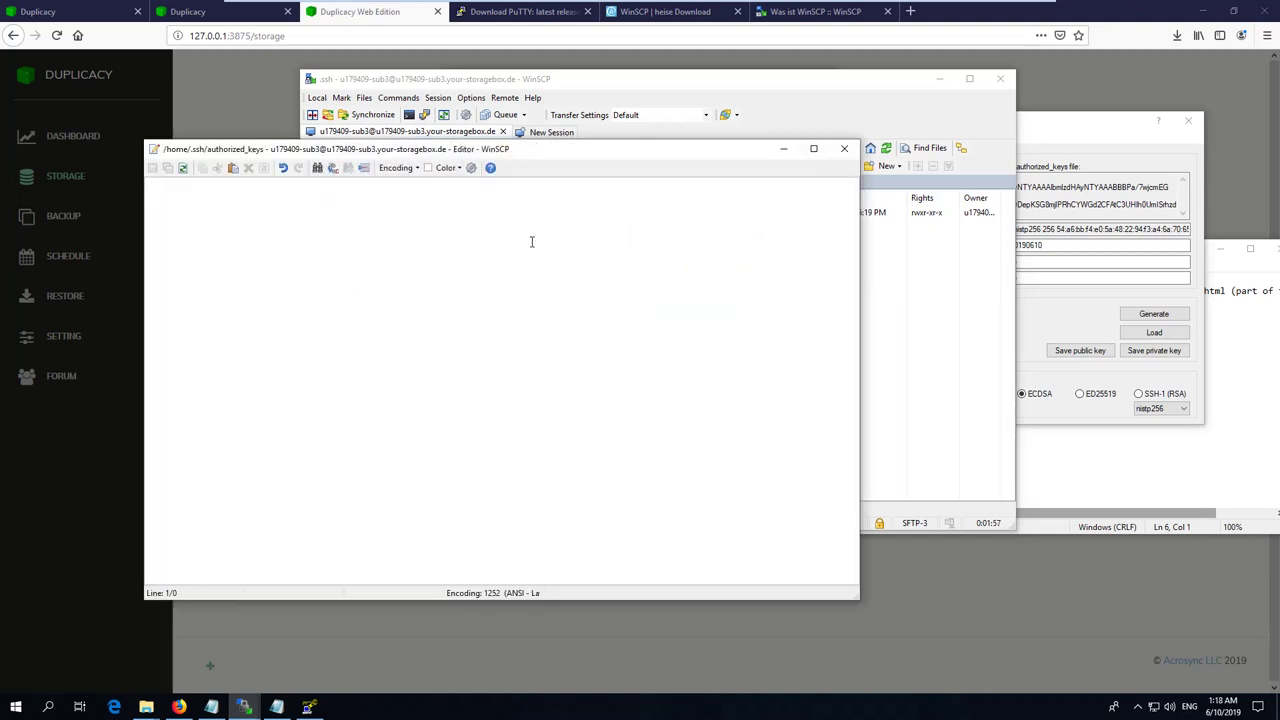
key("ctrl+v")
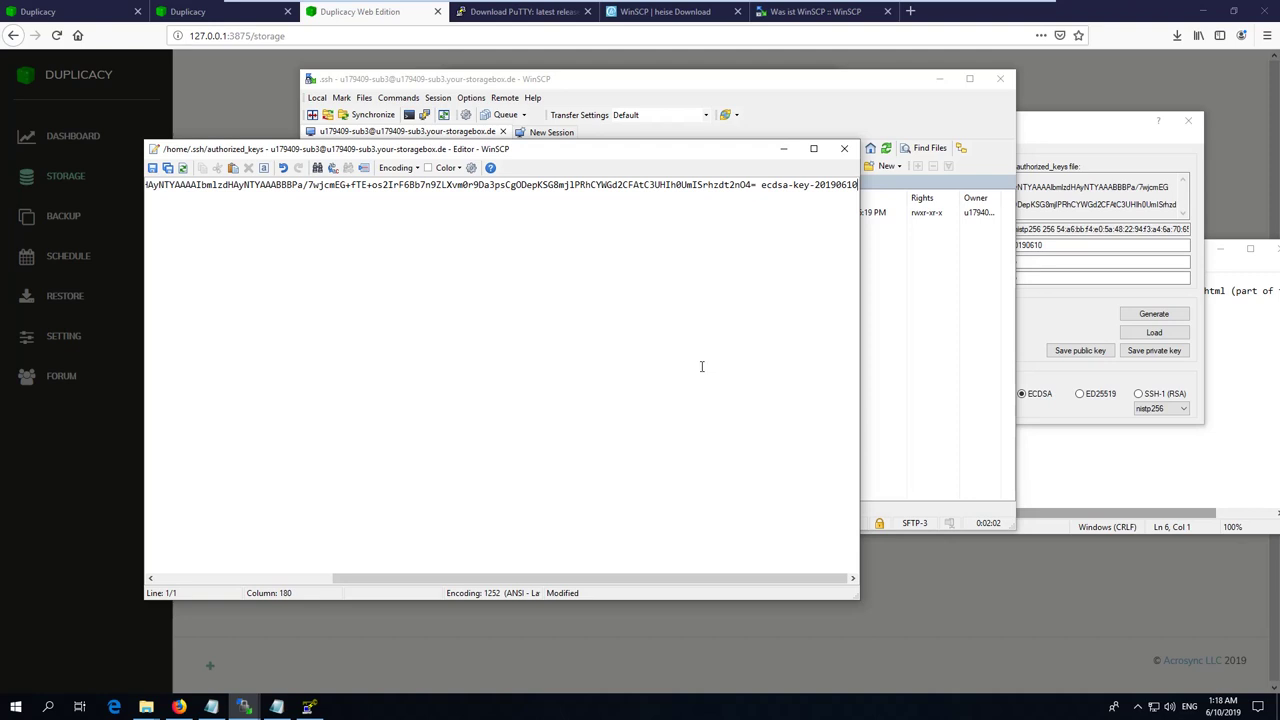
left_click(152, 167)
left_click(845, 148)
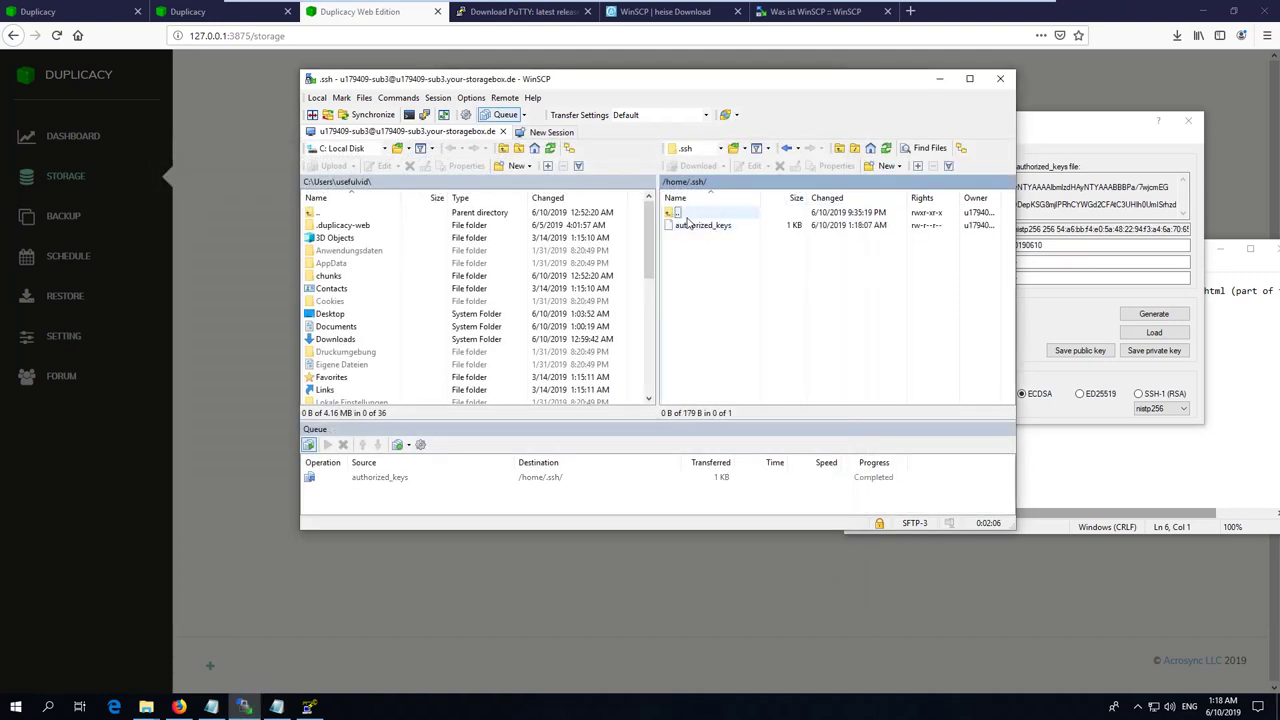
Change the authorized_keys permissions from 0644 to 0600
right_click(686, 225)
left_click(726, 365)
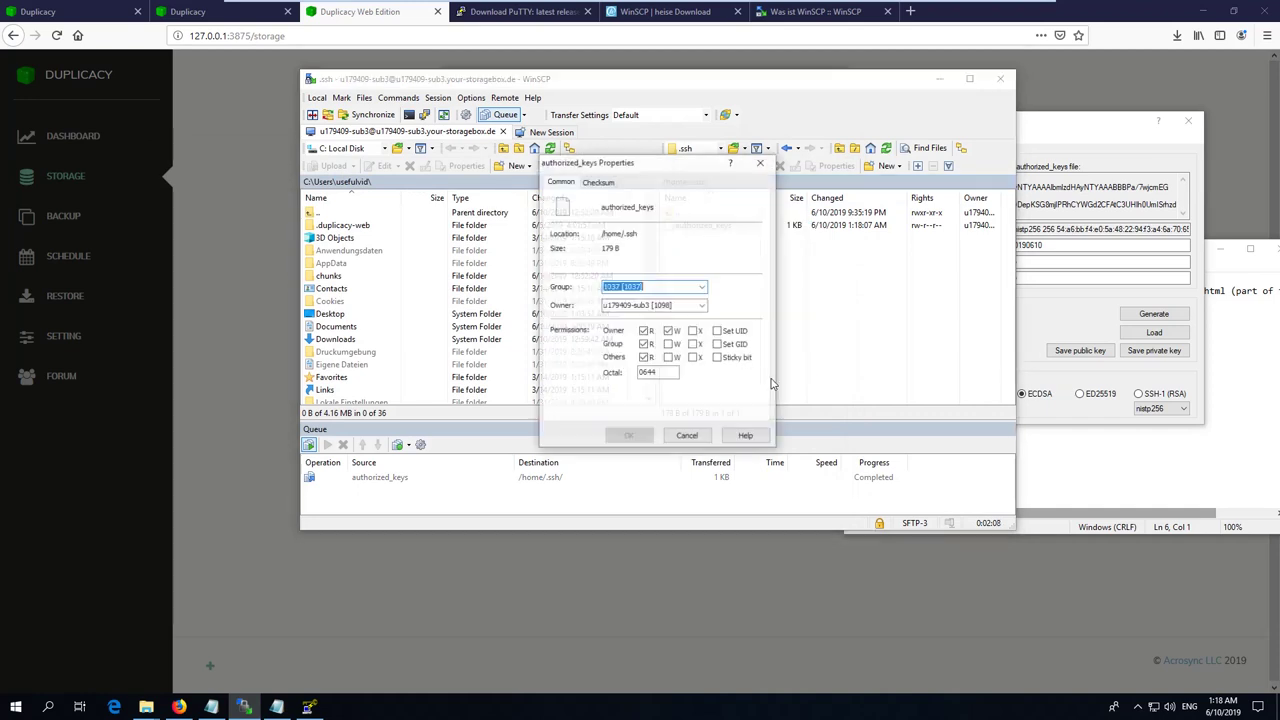
double_click(672, 373)
type("06")
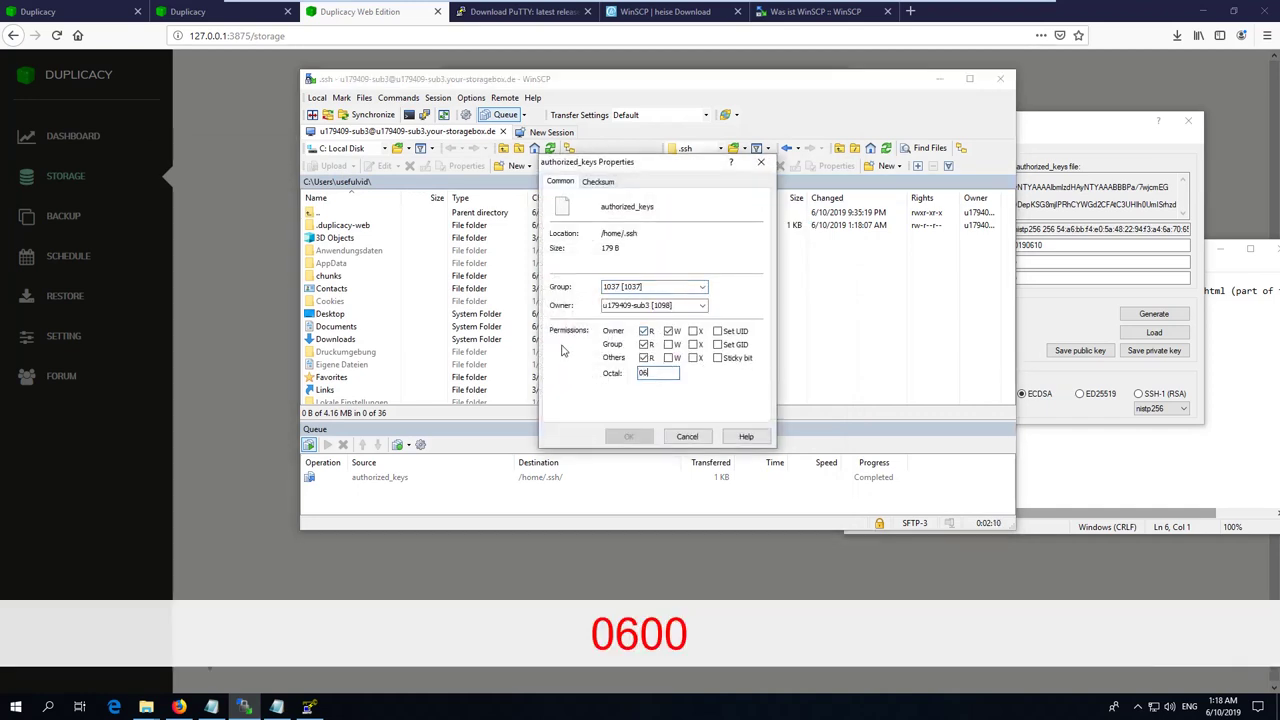
type("00")
key("Return")
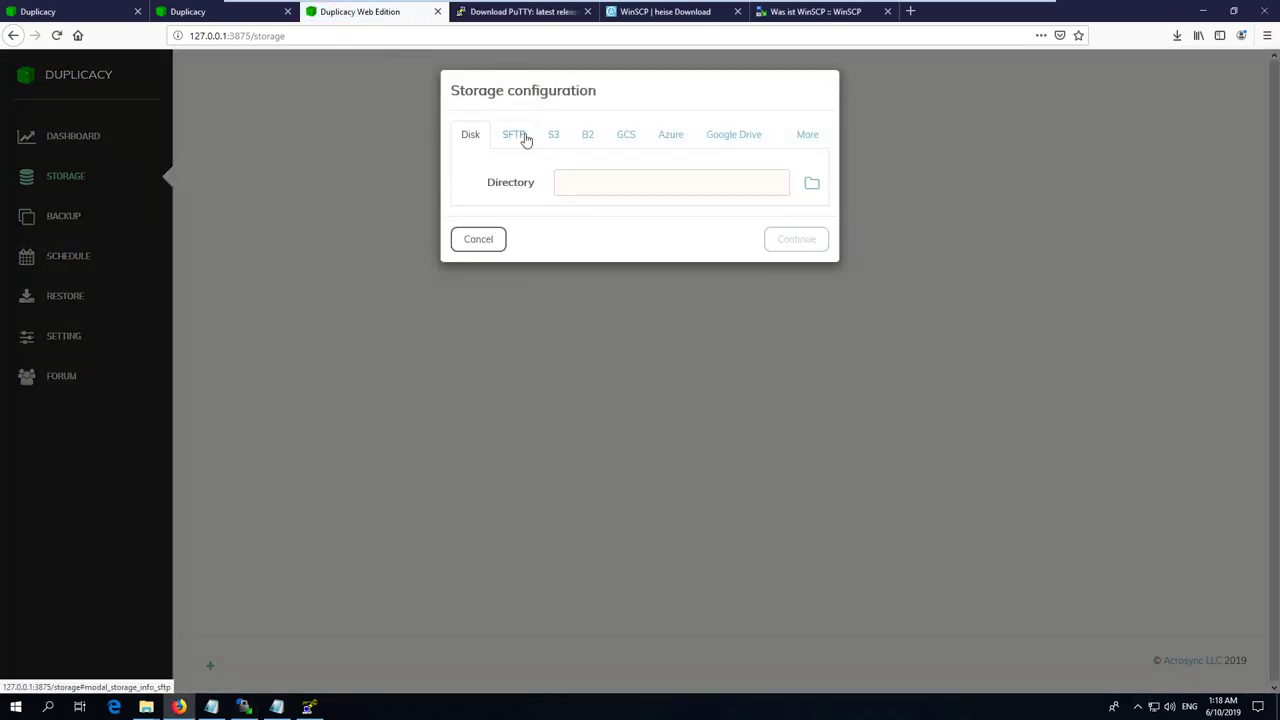
Choose SFTP storage and enter the storage box host from the notes with port :23
left_click(514, 134)
left_click(276, 707)
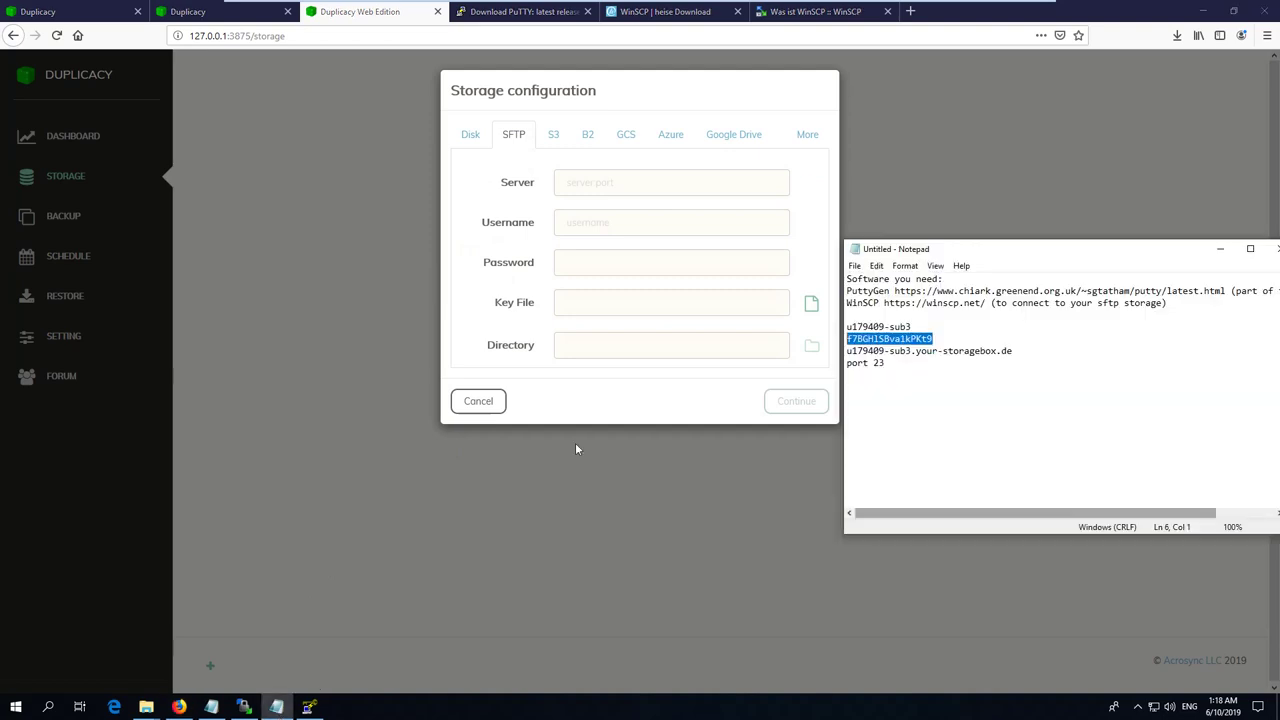
left_click(964, 385)
left_click_drag(1027, 350, 852, 351)
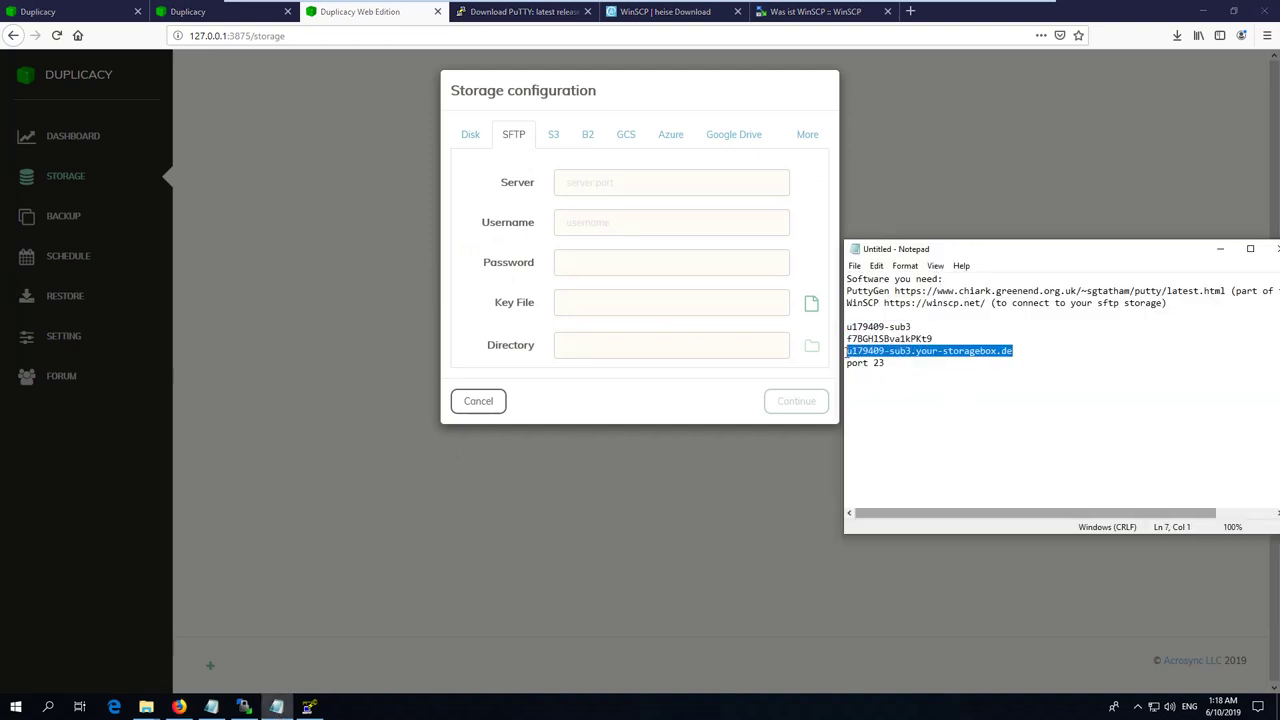
left_click(660, 183)
key("ctrl+v")
type(":23")
Fill in the username copied from the notes and the account password
left_click(276, 707)
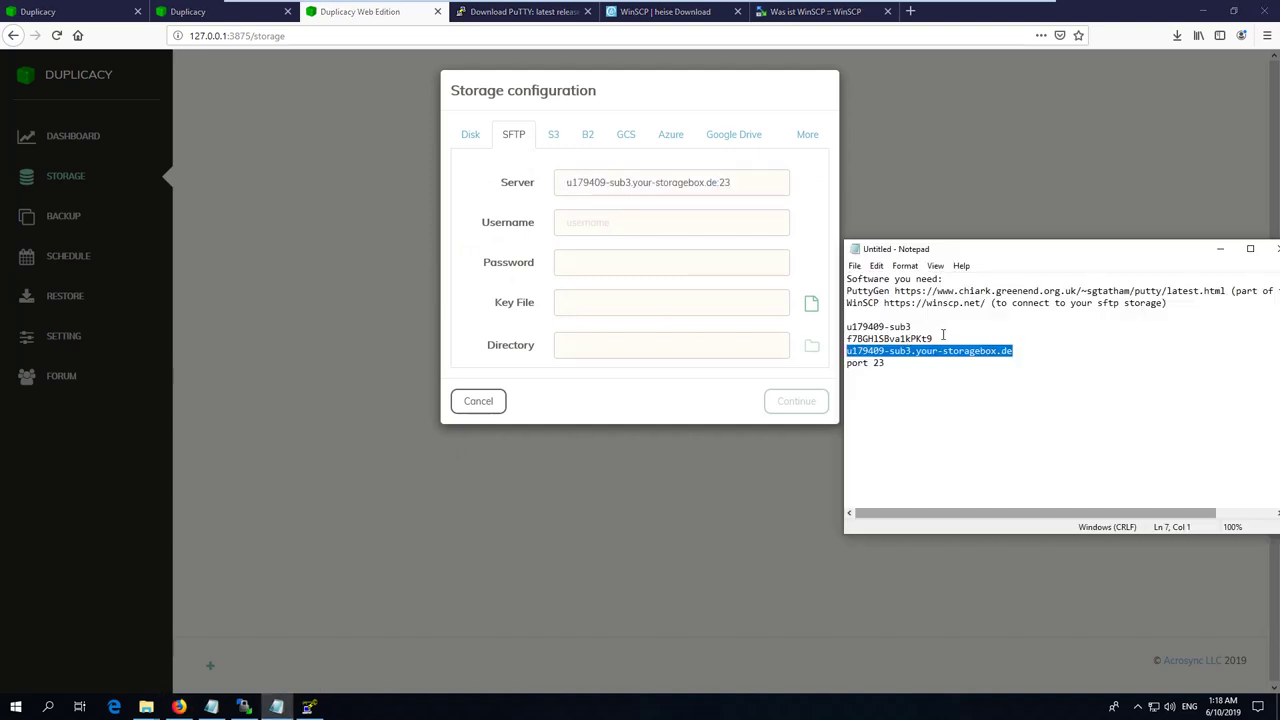
left_click(847, 339)
key("shift+Up")
key("ctrl+c")
left_click(626, 224)
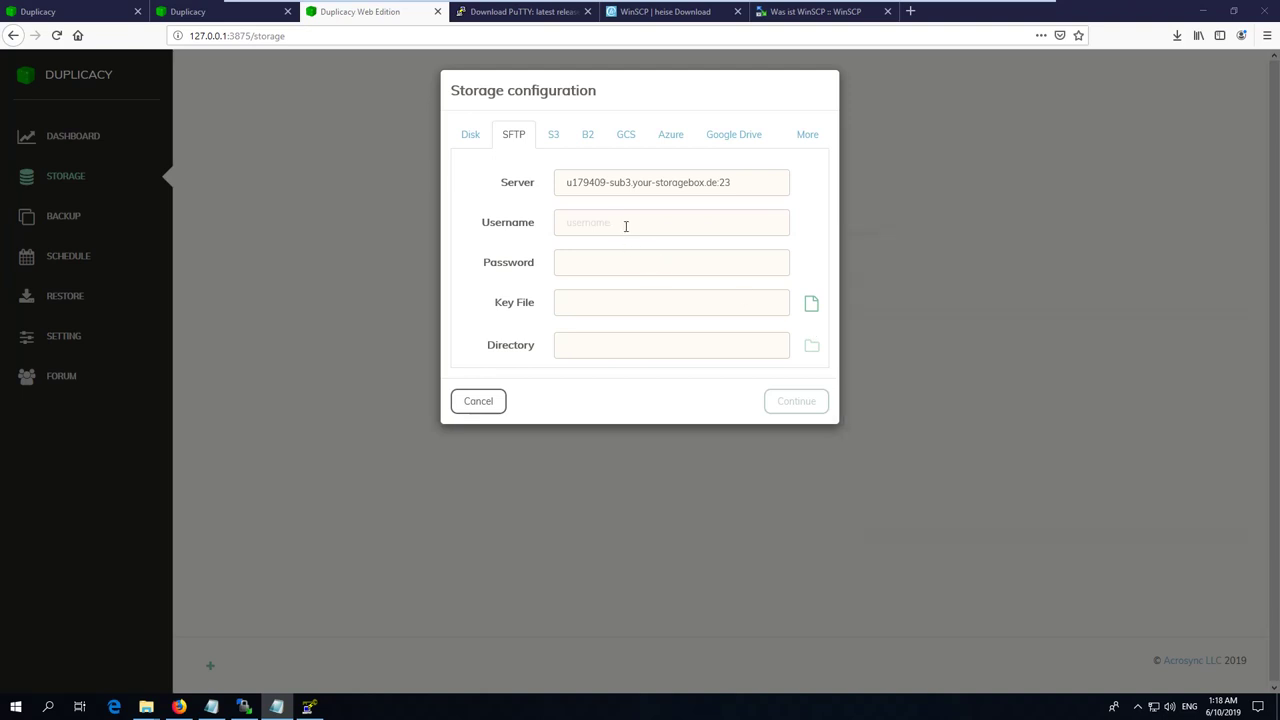
key("ctrl+v")
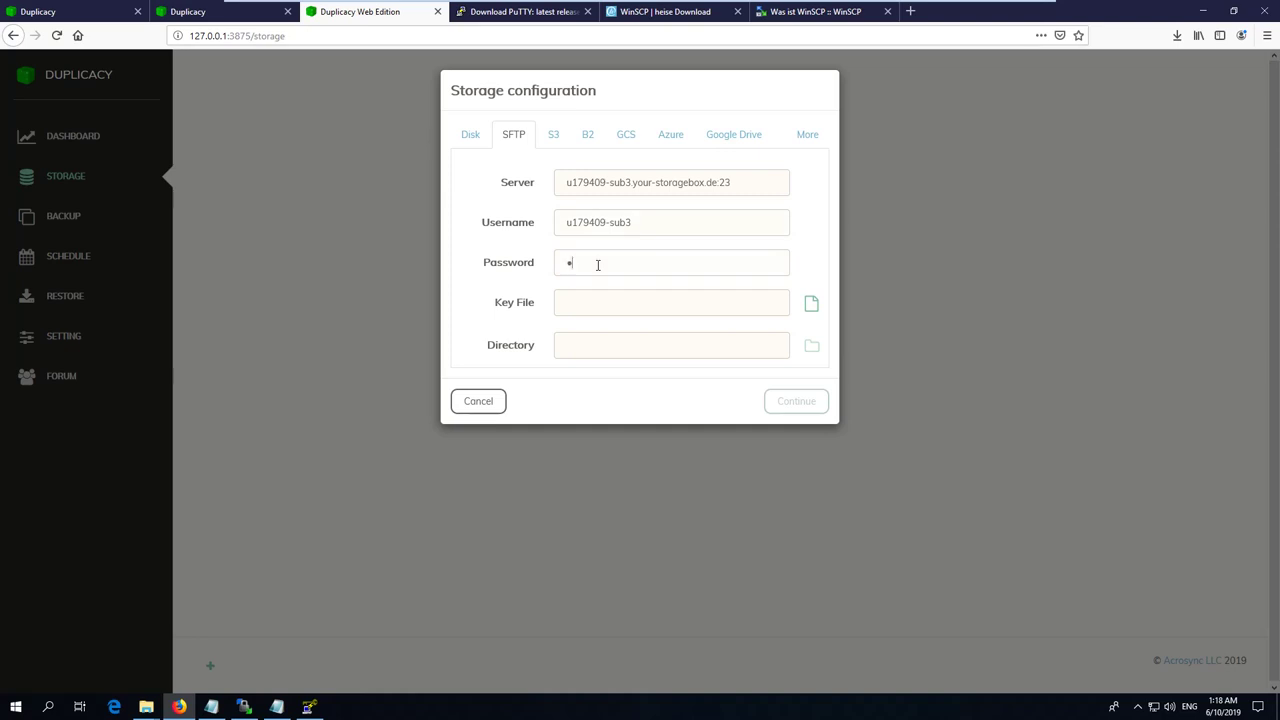
type("*******")
Set the exported private key file from Desktop\key as the SSH key file
left_click(811, 303)
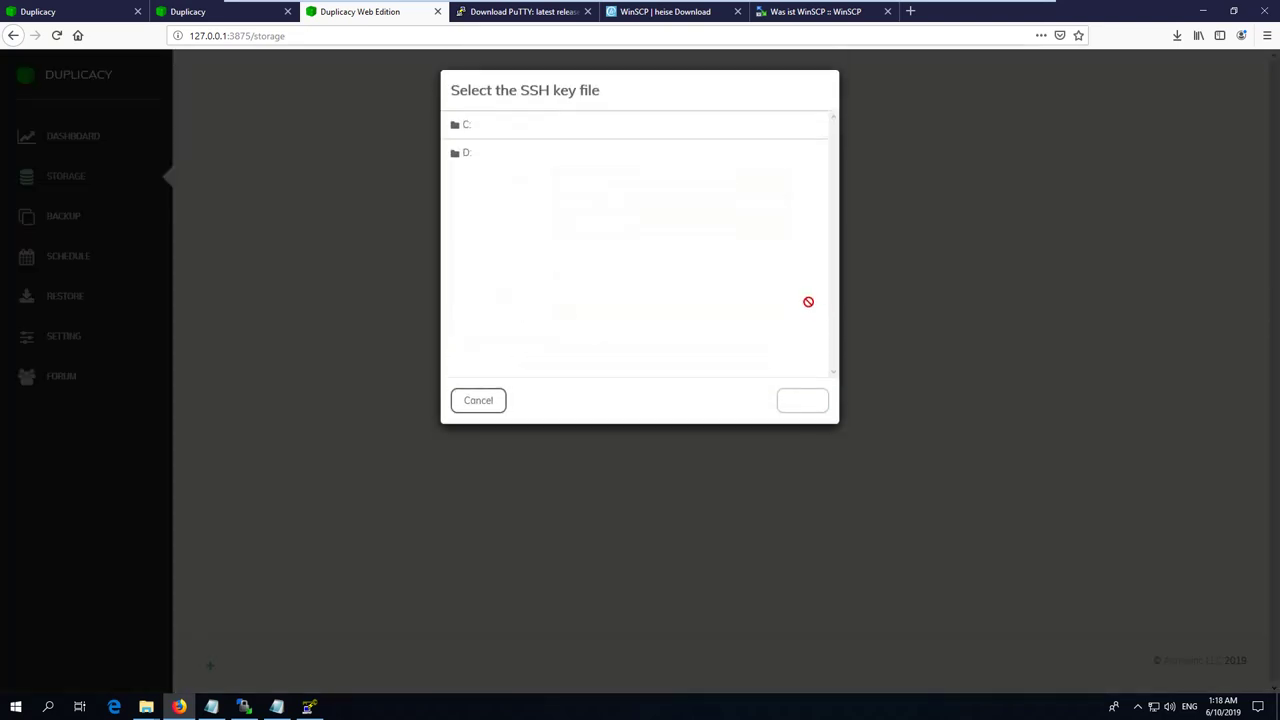
left_click(455, 127)
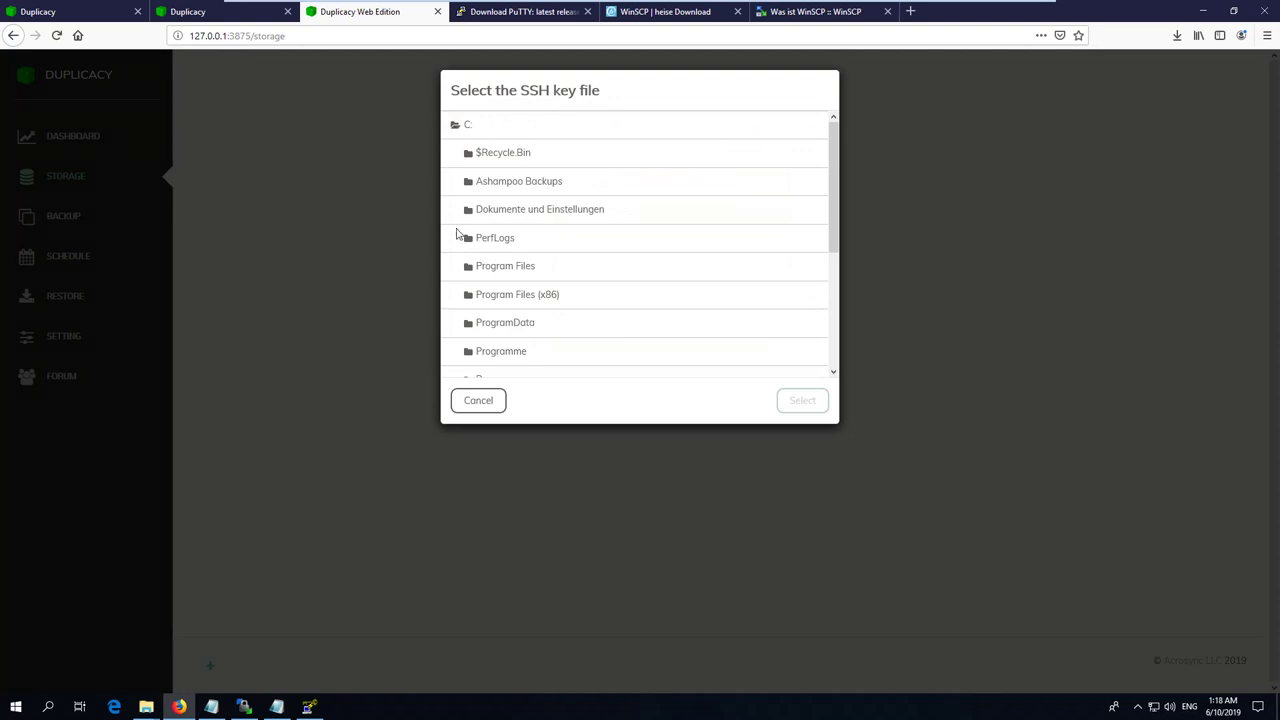
scroll(457, 234, "down", 5)
left_click(457, 234)
scroll(486, 274, "down", 3)
left_click(802, 400)
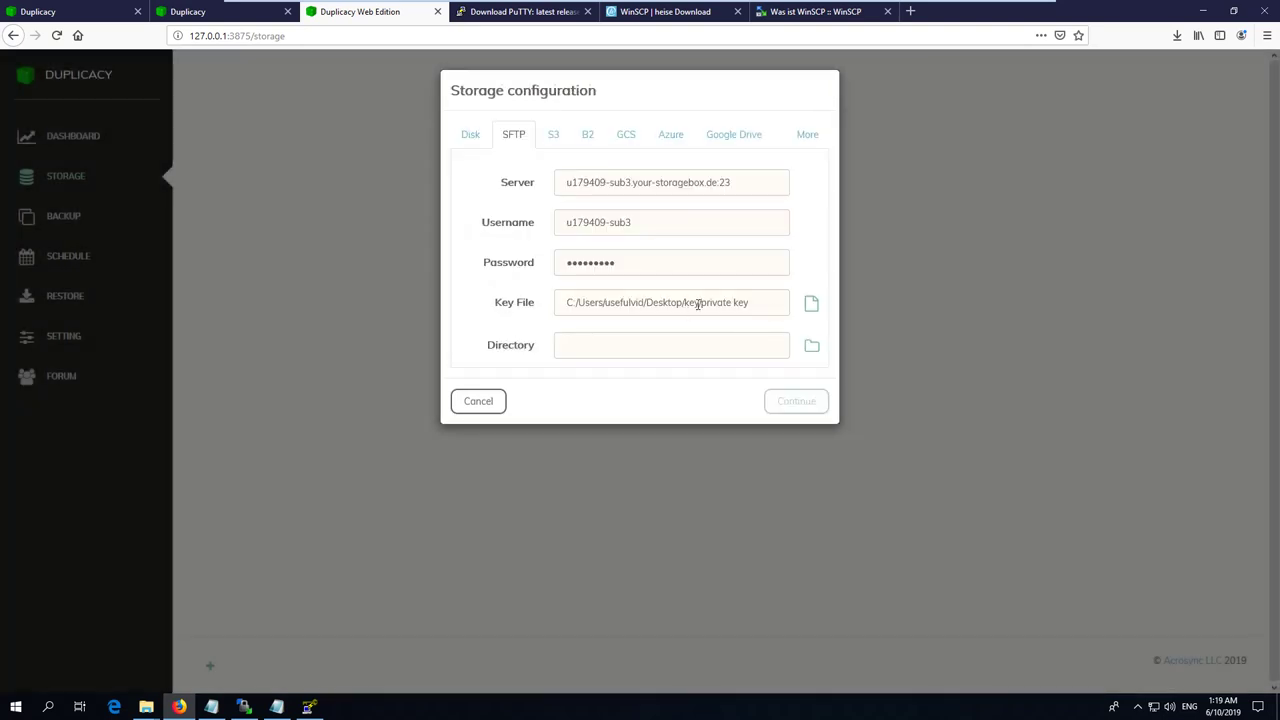
left_click(810, 357)
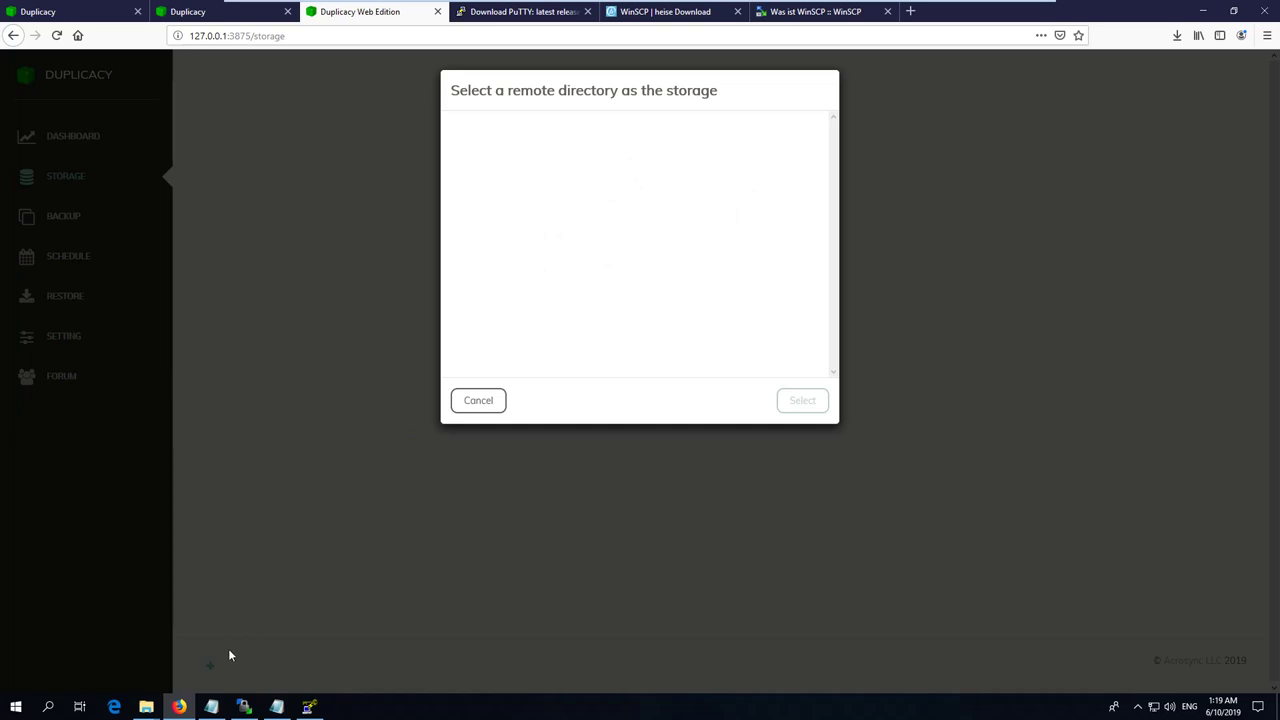
Create a folder named test in the storage box's remote /home/ directory in WinSCP
left_click(244, 707)
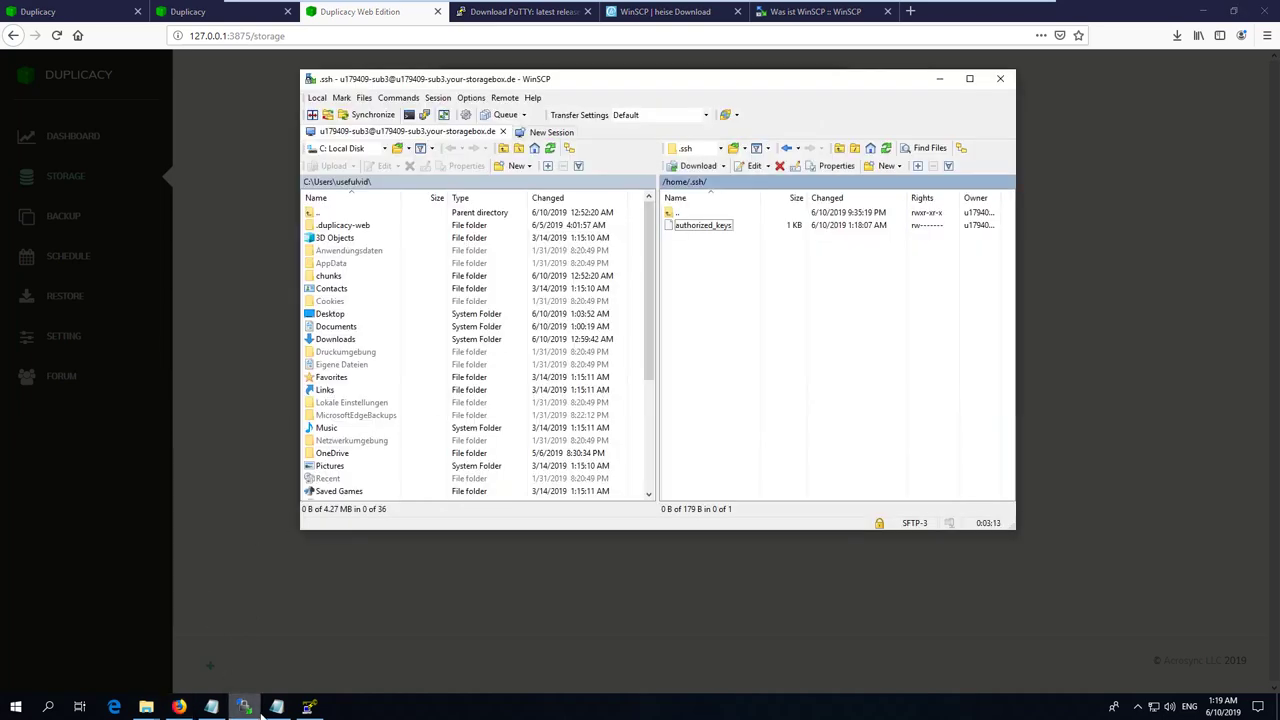
double_click(677, 214)
right_click(691, 298)
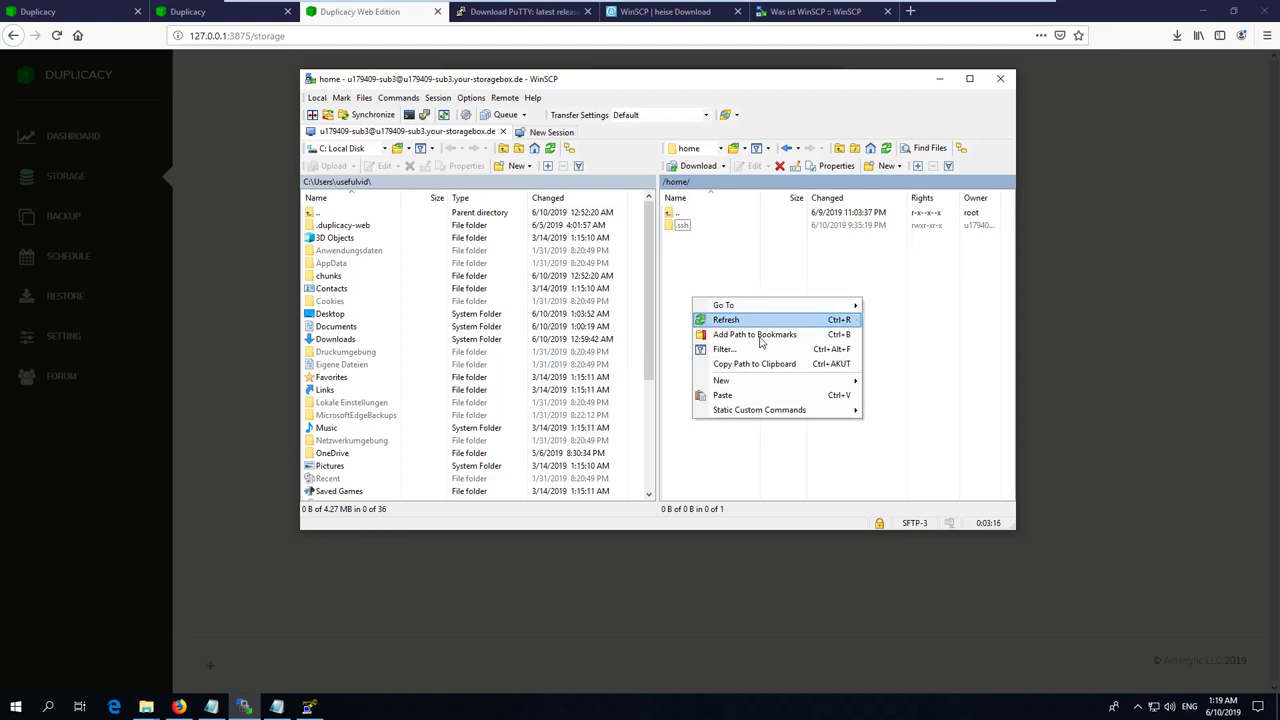
left_click(882, 399)
type("t5e")
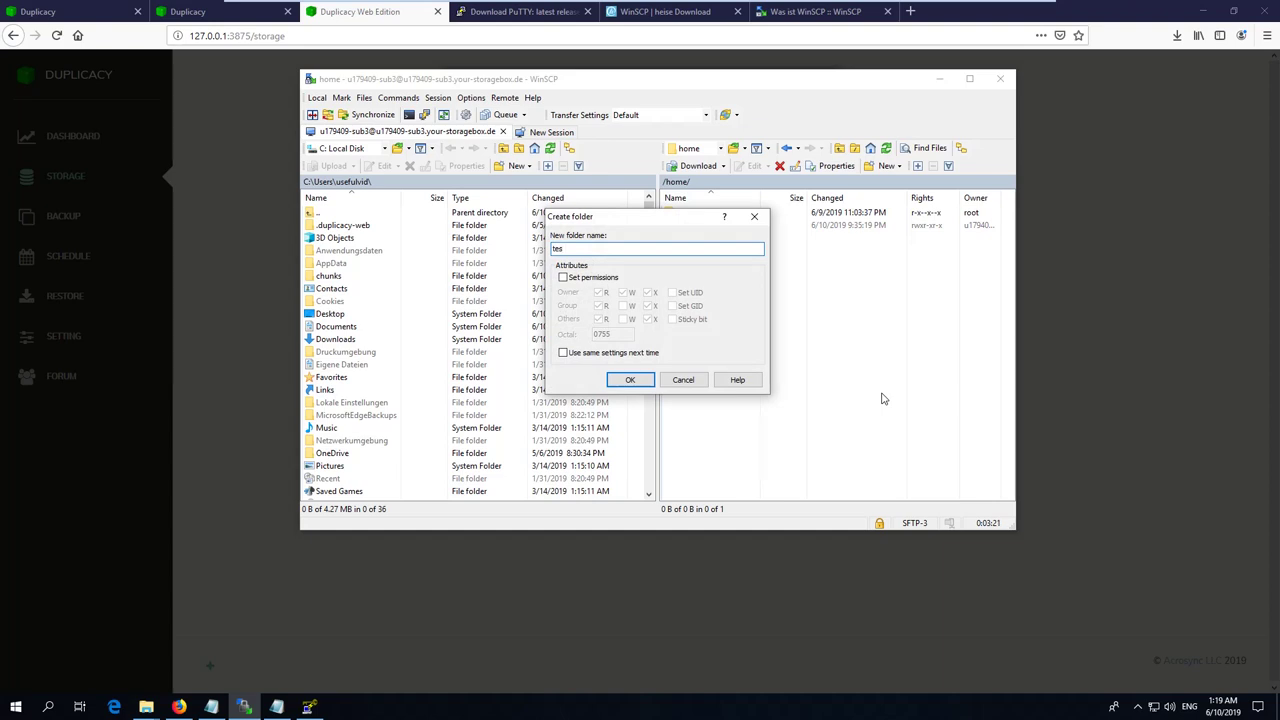
key("Return")
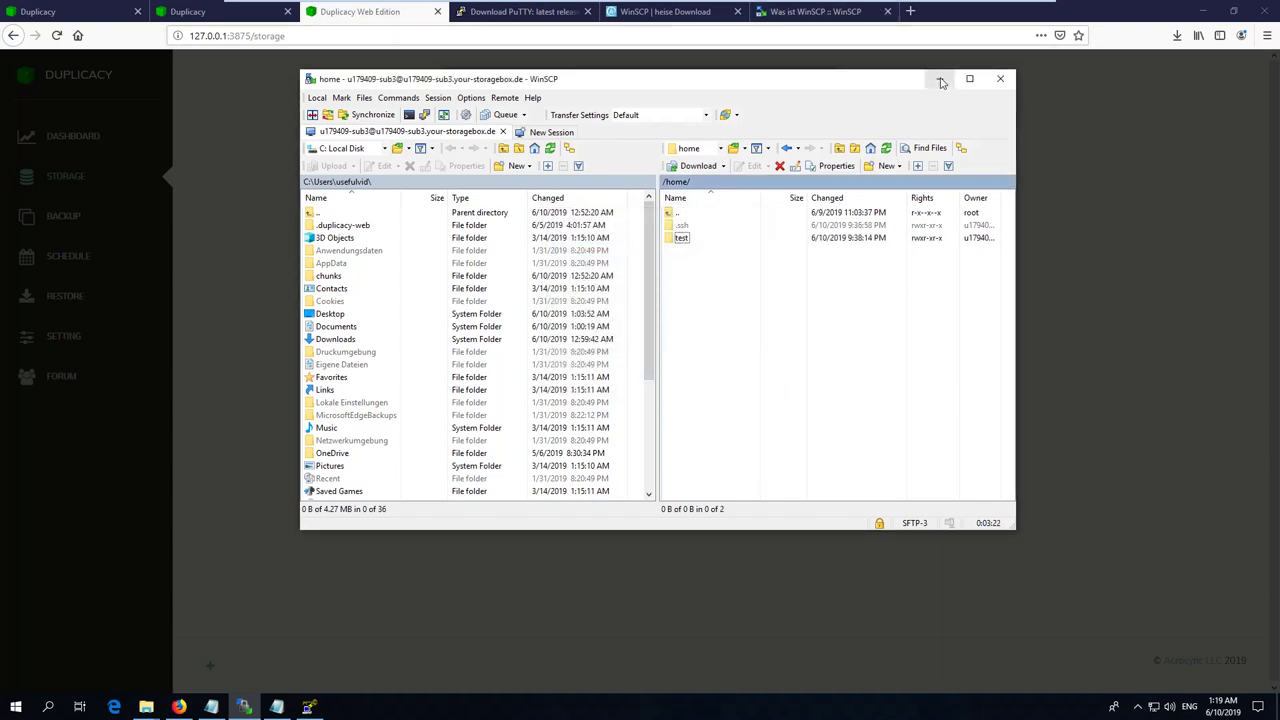
left_click(939, 78)
Select the remote test folder as the storage directory and name the storage hetzner
left_click(478, 400)
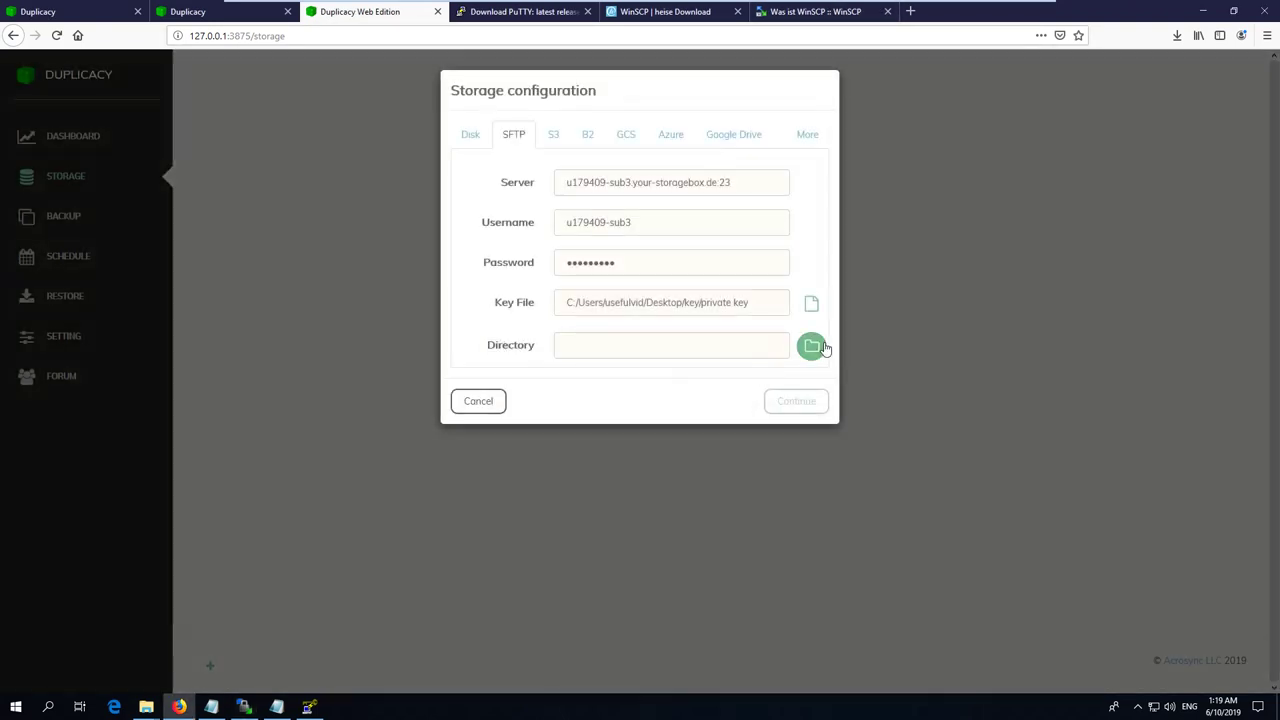
left_click(811, 346)
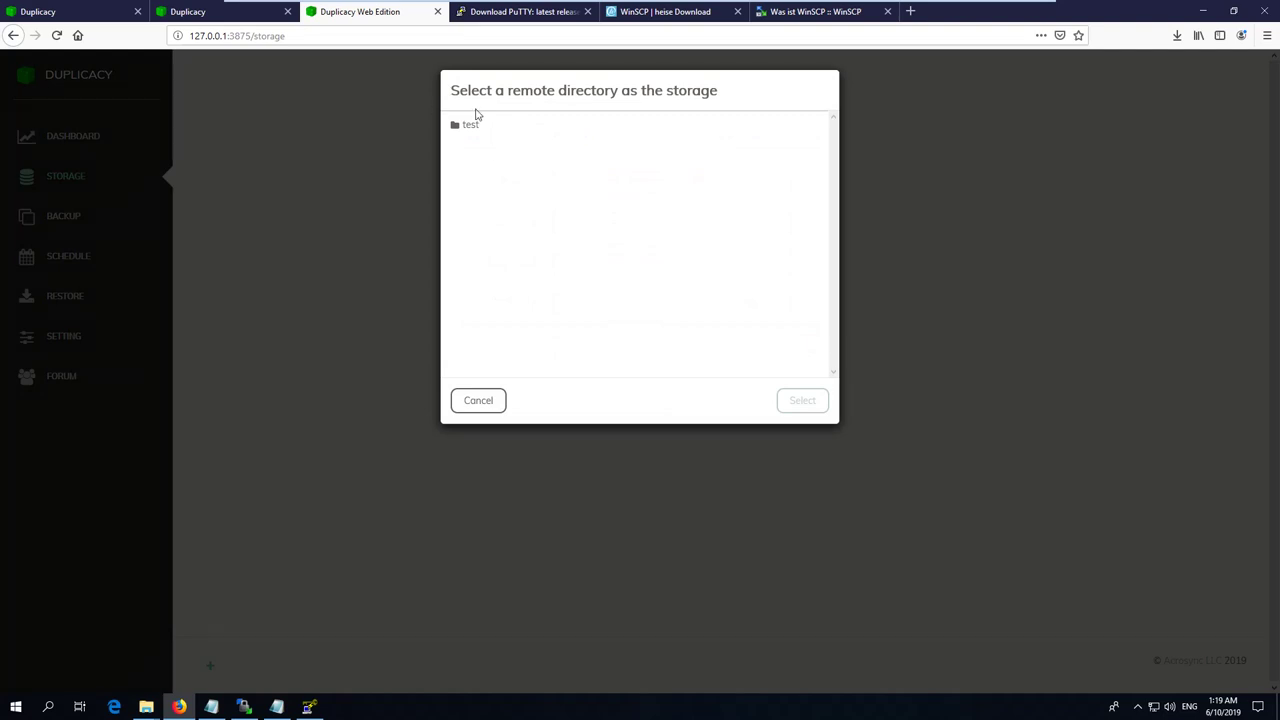
left_click(462, 127)
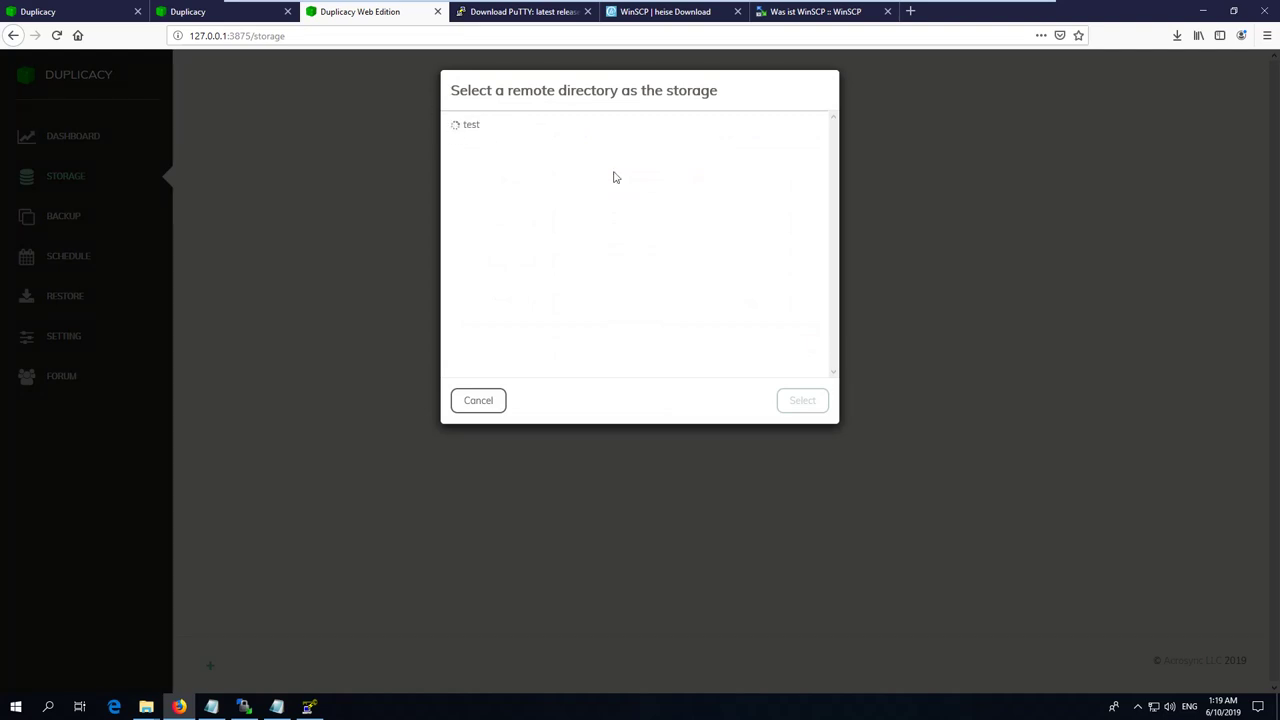
left_click(480, 131)
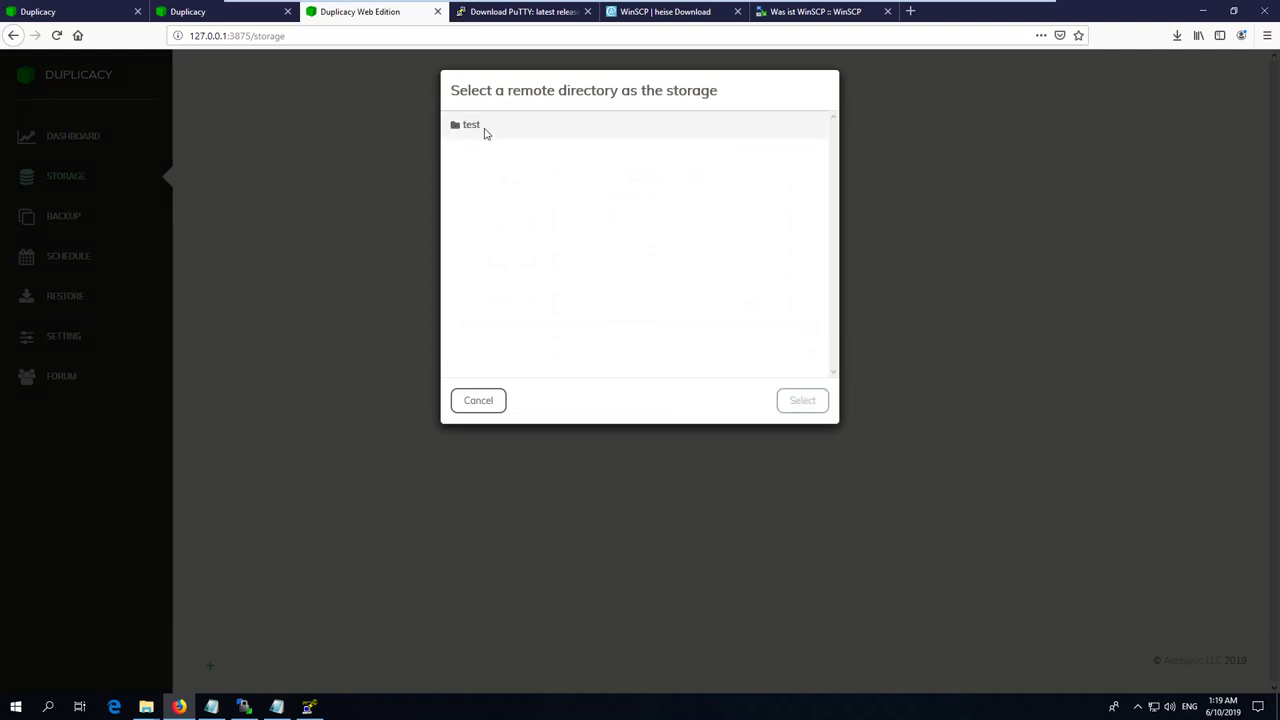
left_click(815, 402)
left_click(800, 402)
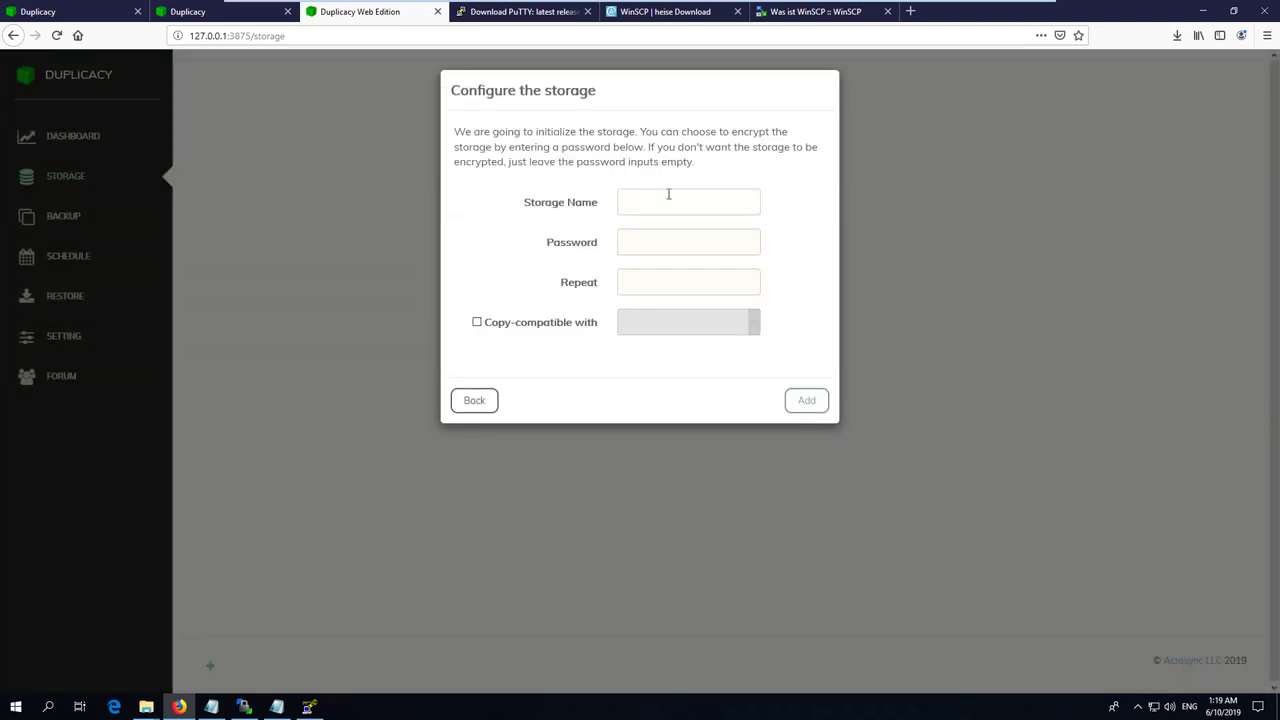
type("het")
type("a")
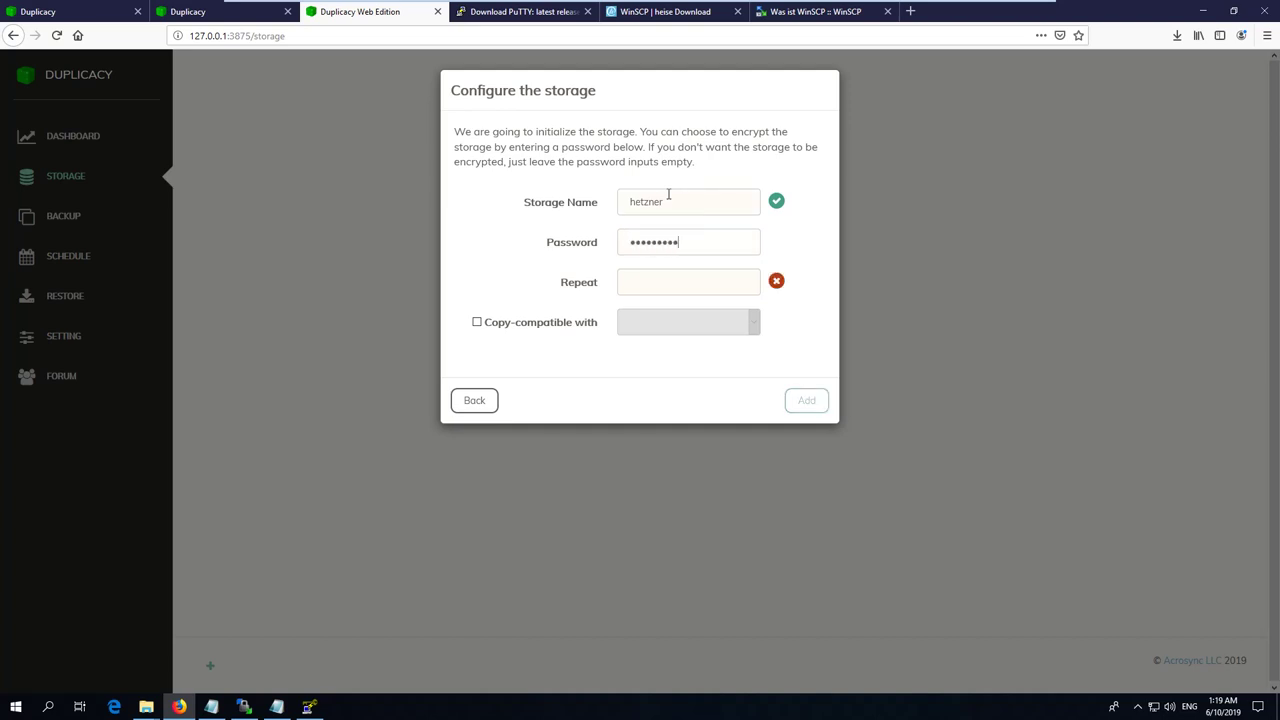
type("aa")
type("aaa")
left_click(806, 400)
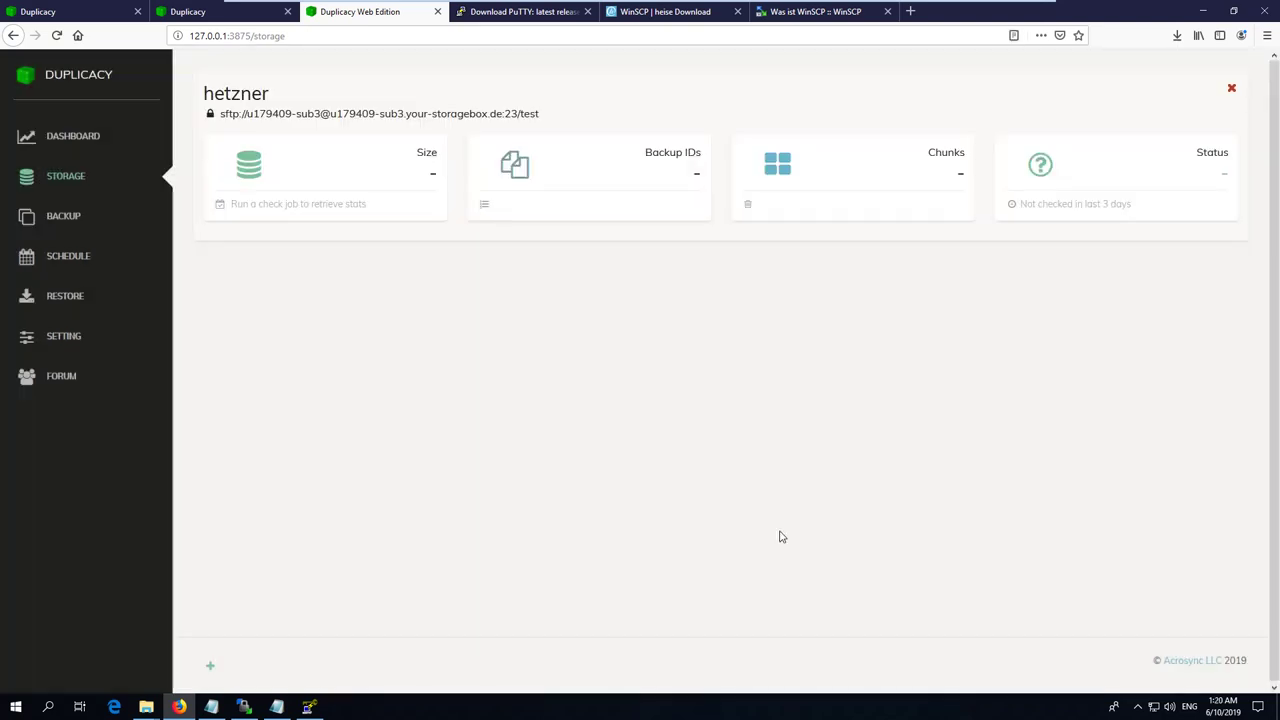